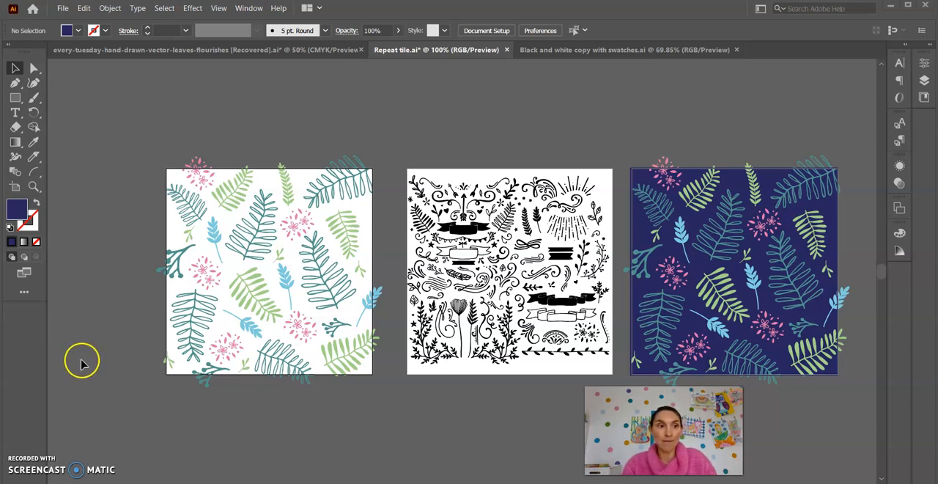
Check the artboard numbers of the repeat tile document and start an export with the file name Repeat tile_white.
click(16, 188)
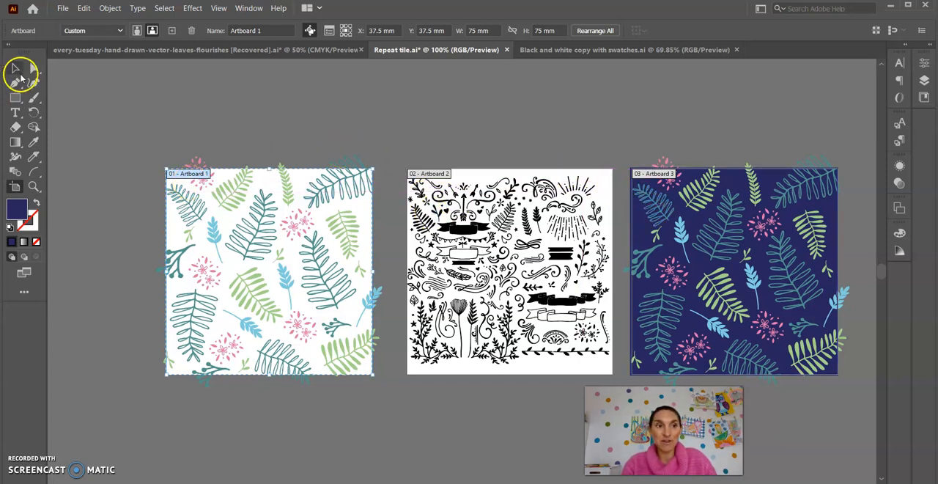
click(16, 71)
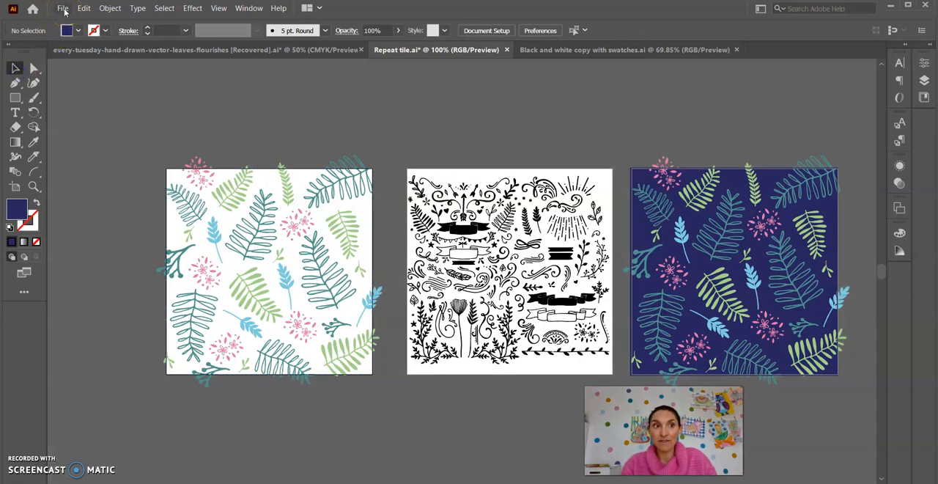
click(63, 9)
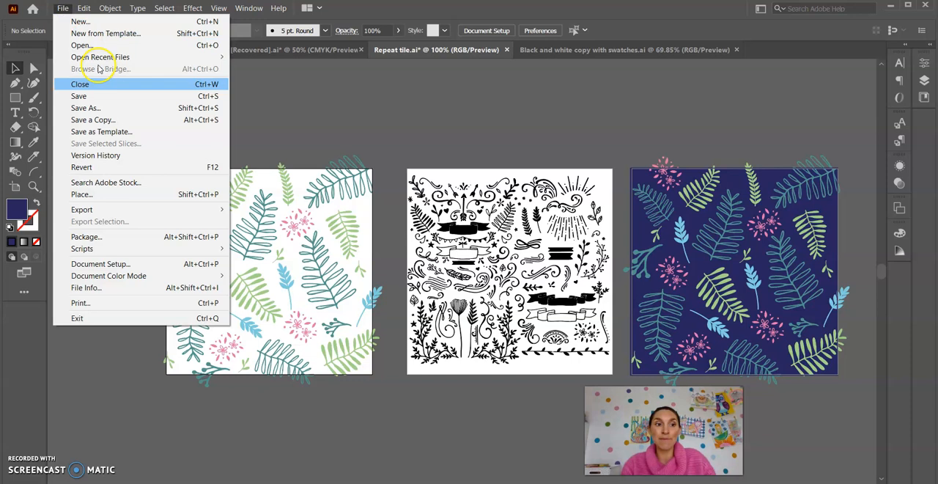
mouse_move(150, 213)
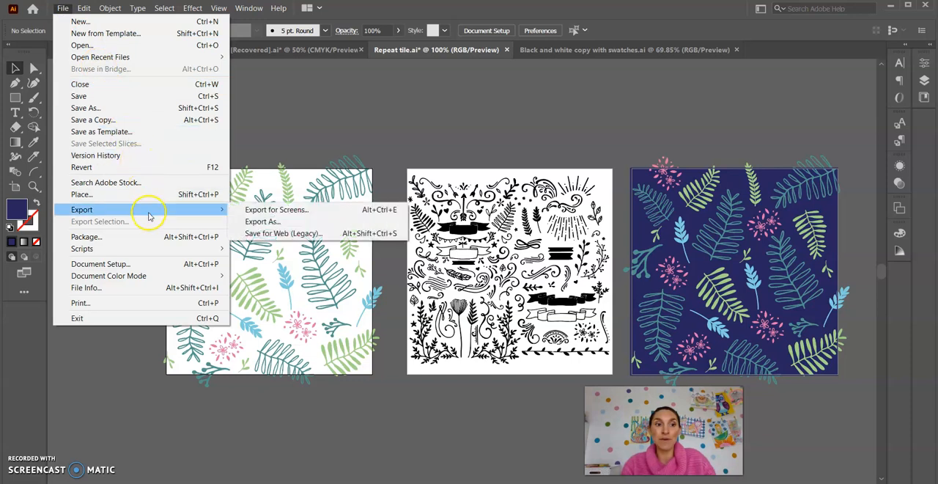
click(251, 222)
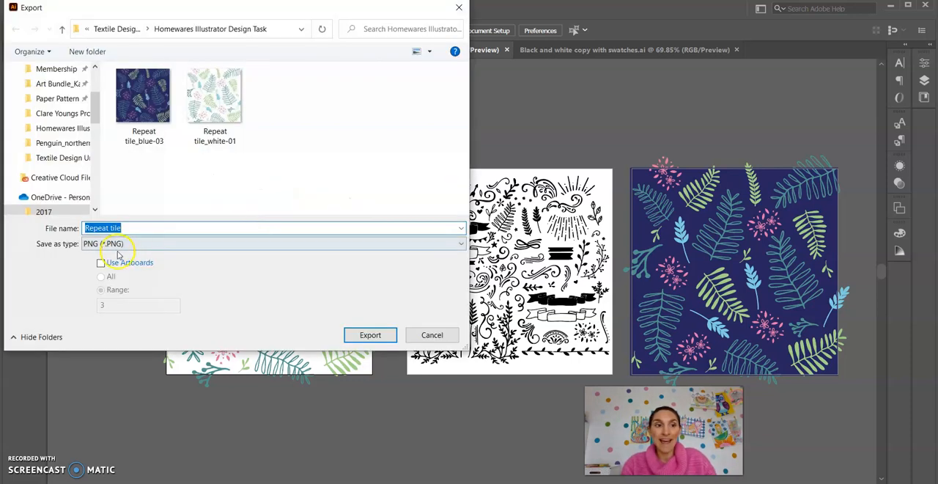
click(130, 228)
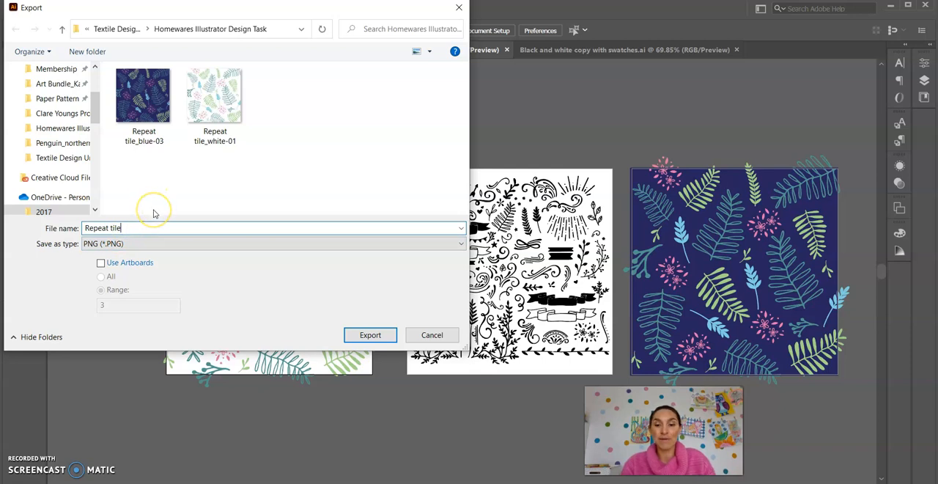
text(_white)
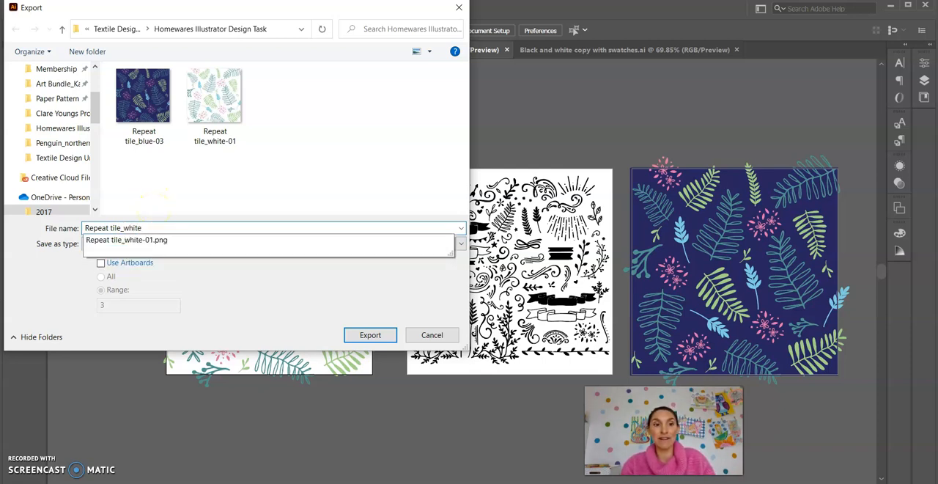
click(195, 211)
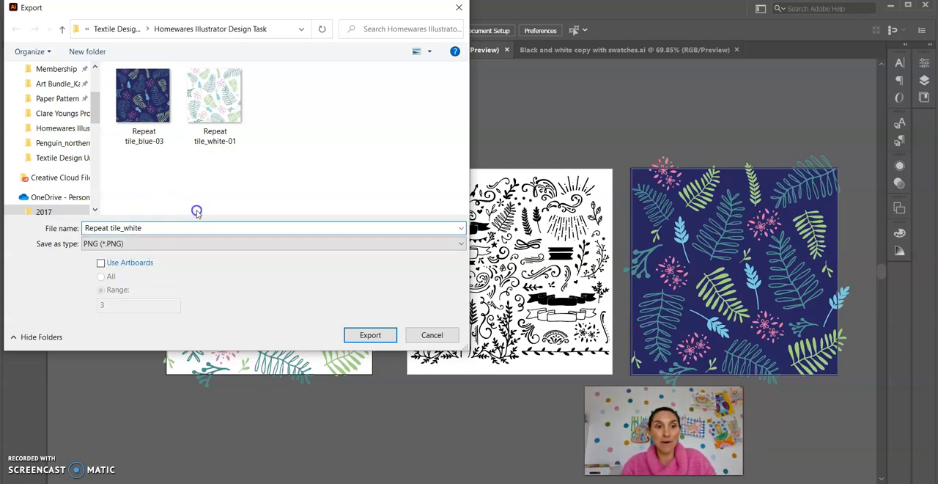
Keep PNG as the export format, limit the export to artboard 1, and cancel the export.
click(112, 245)
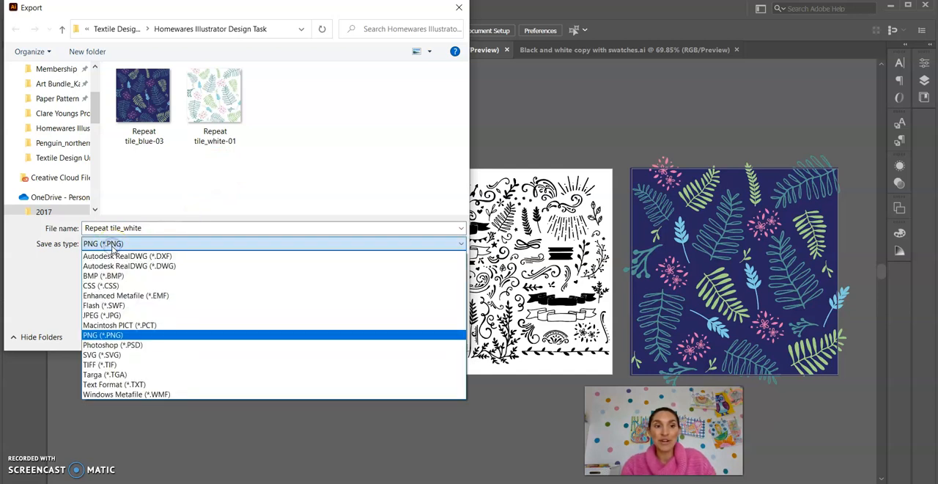
click(113, 244)
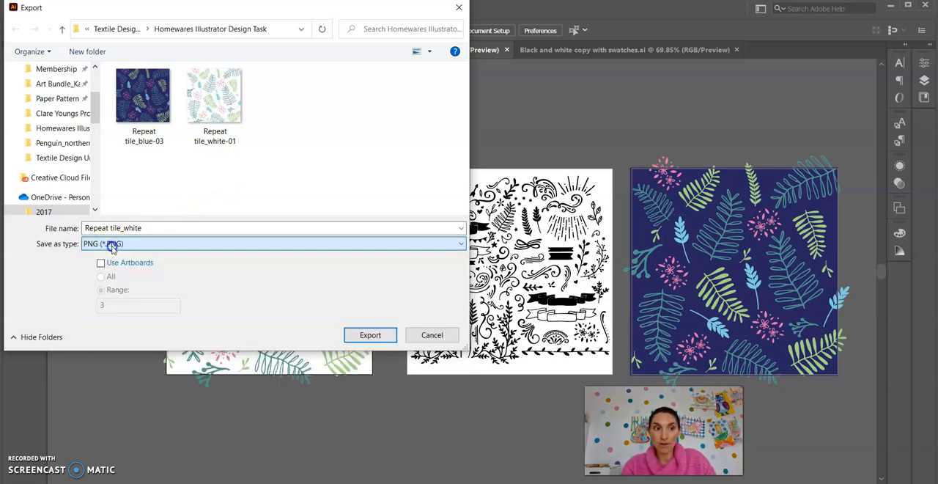
click(101, 263)
click(104, 307)
key(BackSpace)
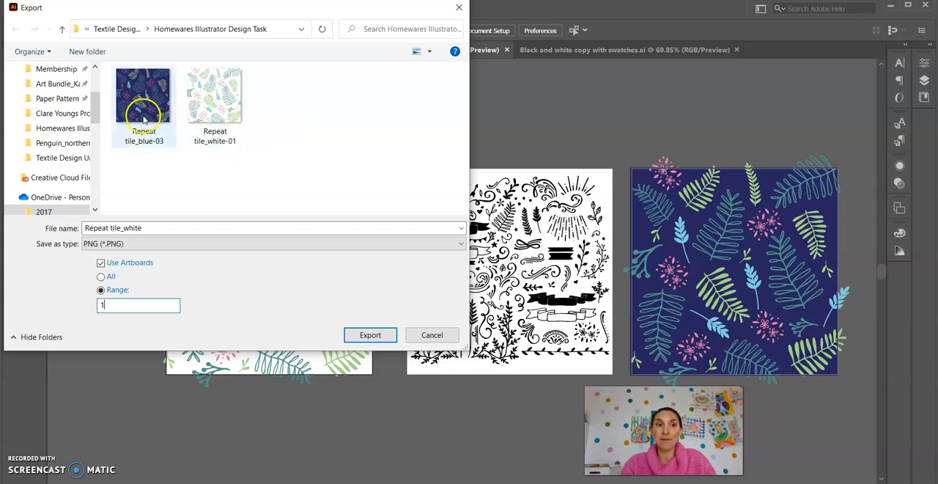
click(431, 334)
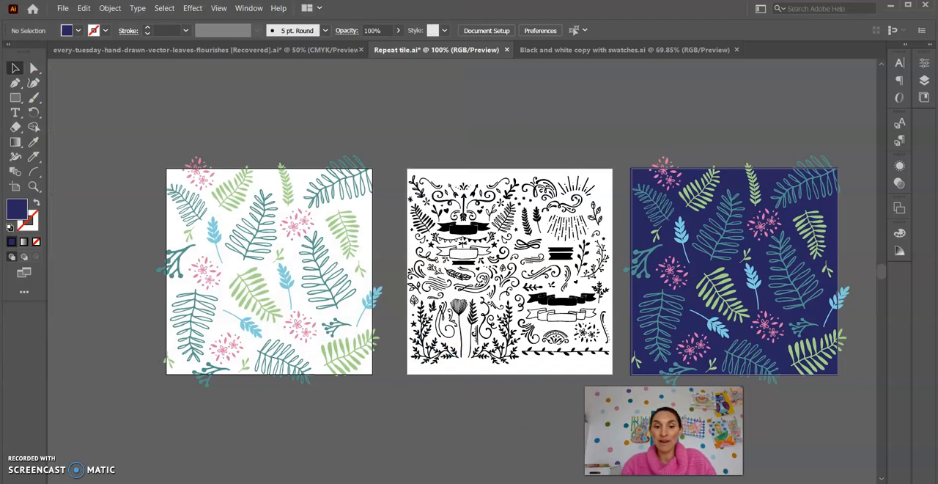
Switch to Photoshop and look through the pillow mock-up, blue tile and white tile documents, ending on the bedding scene.
click(513, 401)
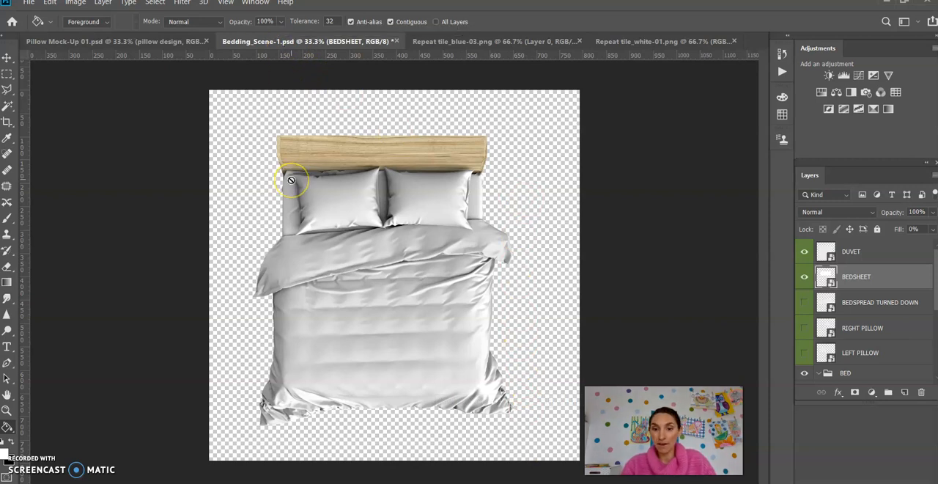
click(174, 42)
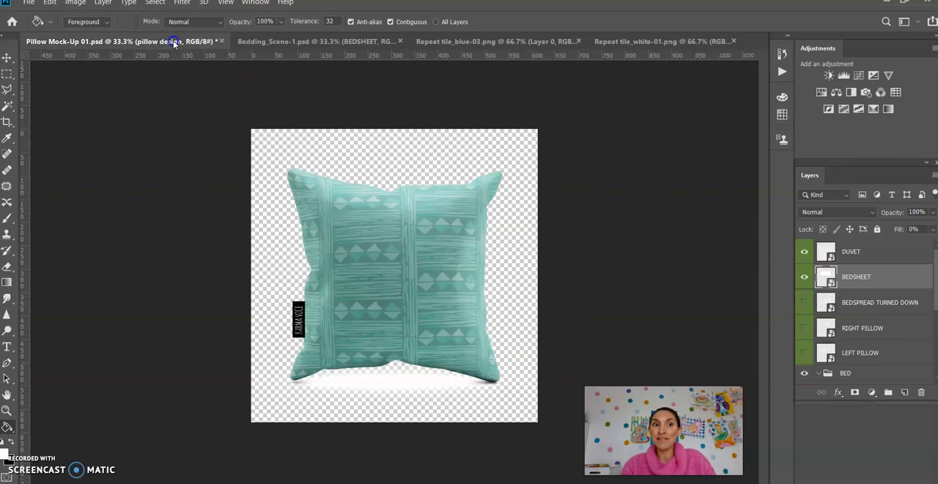
click(295, 39)
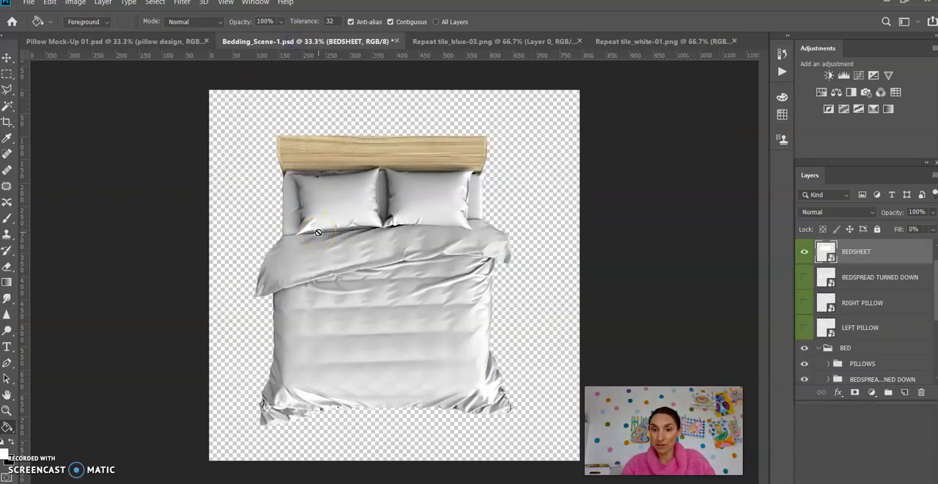
click(29, 3)
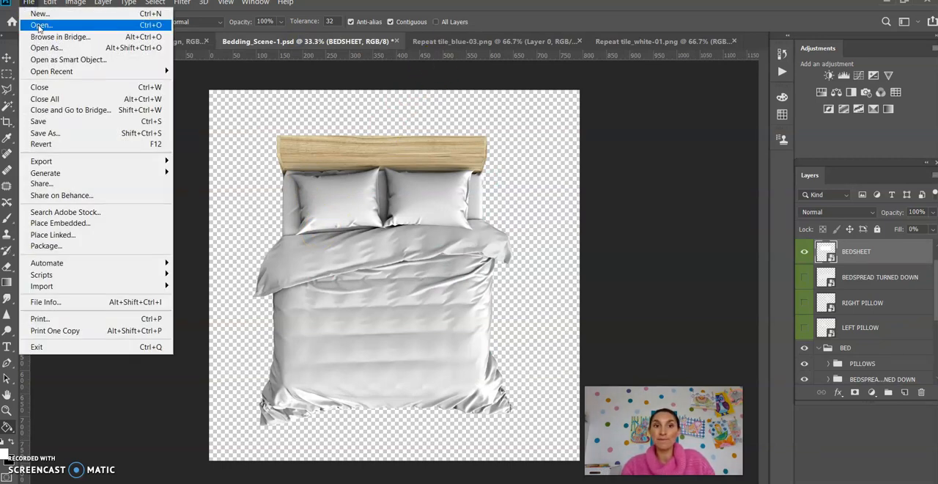
click(473, 41)
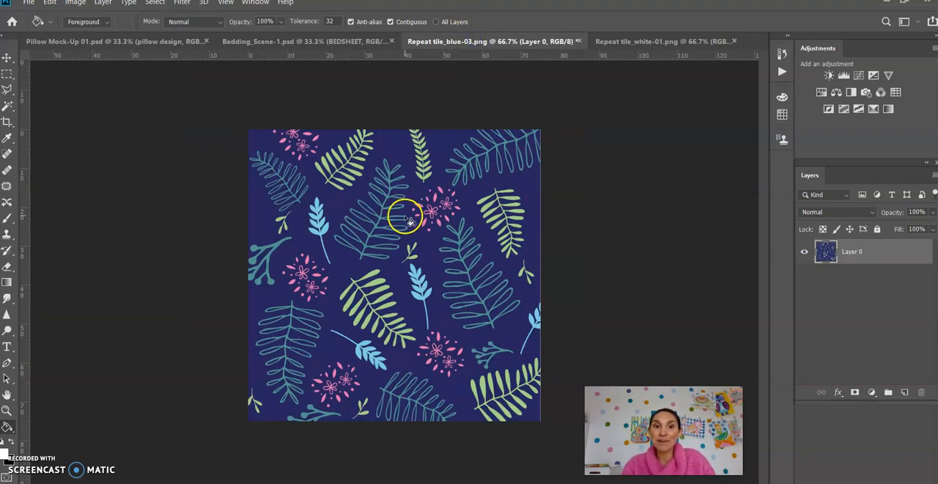
click(623, 42)
click(355, 41)
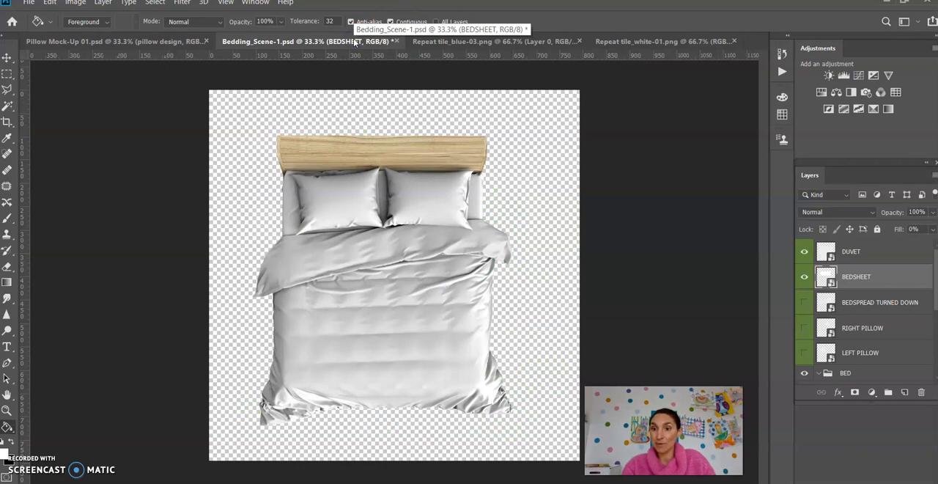
Select the DUVET layer and make the BEDSPREAD TURNED DOWN, RIGHT PILLOW and LEFT PILLOW layers visible.
click(871, 253)
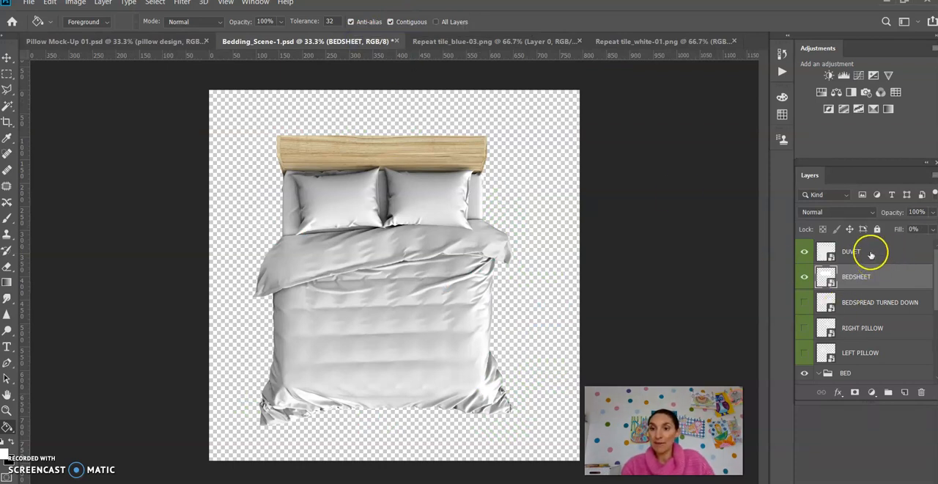
scroll(877, 296, down, 1)
scroll(877, 298, up, 1)
click(849, 249)
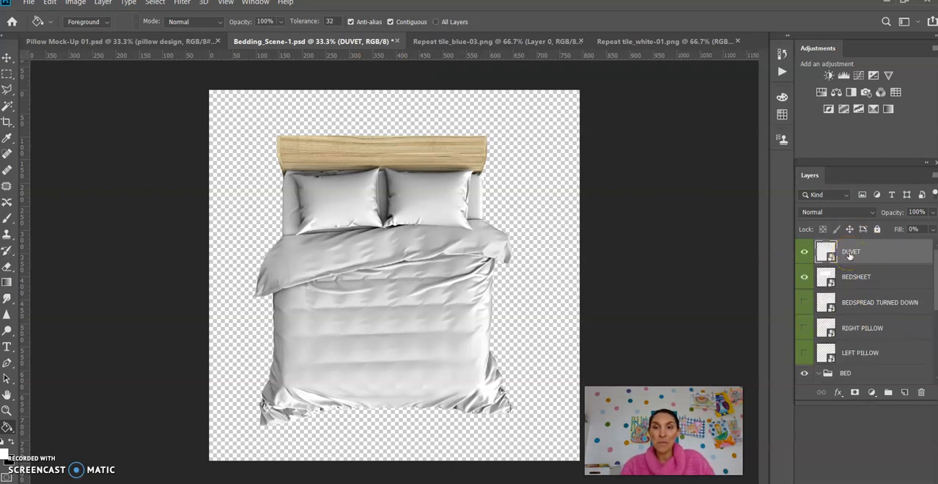
click(805, 253)
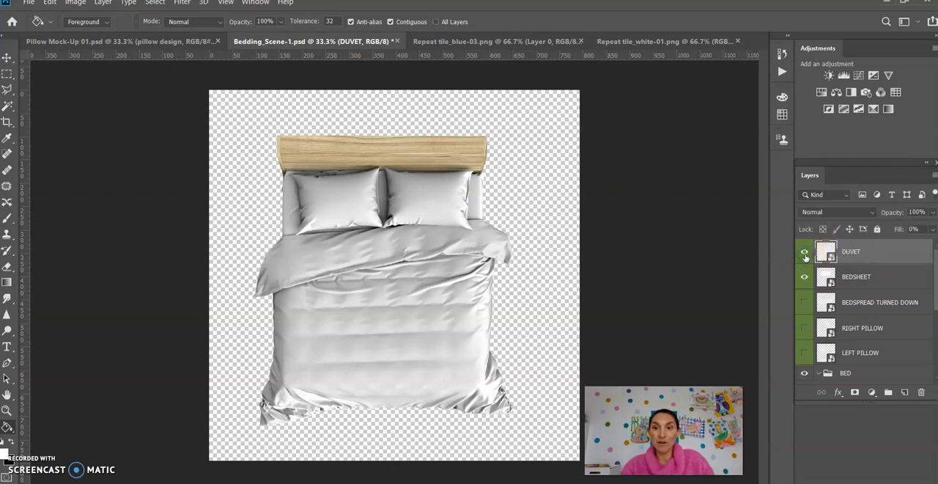
click(803, 304)
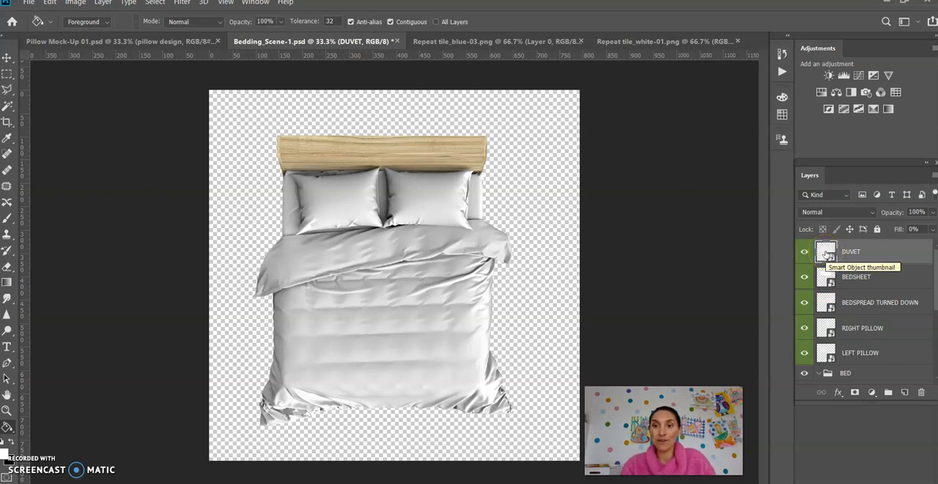
Open the DUVET smart object and copy the blue repeat tile into its upper-left corner with the Move tool.
double_click(828, 253)
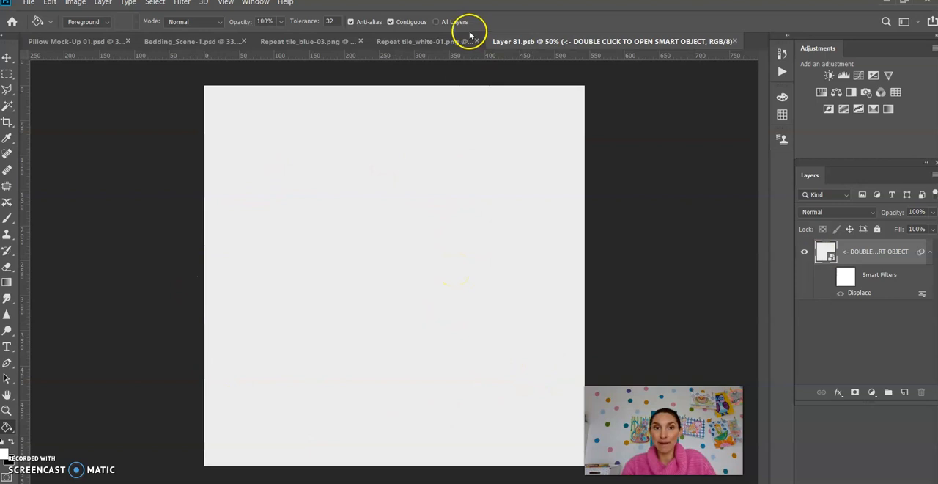
click(307, 41)
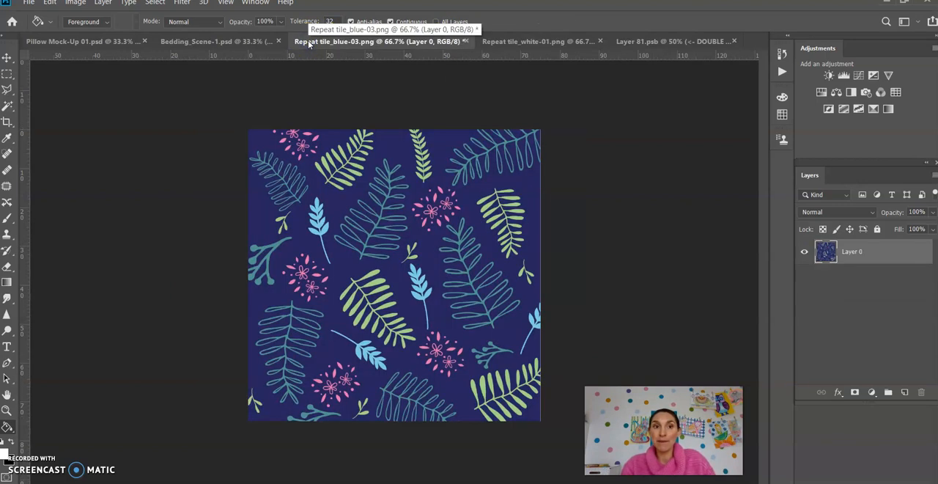
click(7, 58)
click(469, 239)
drag(422, 279, 335, 192)
click(627, 43)
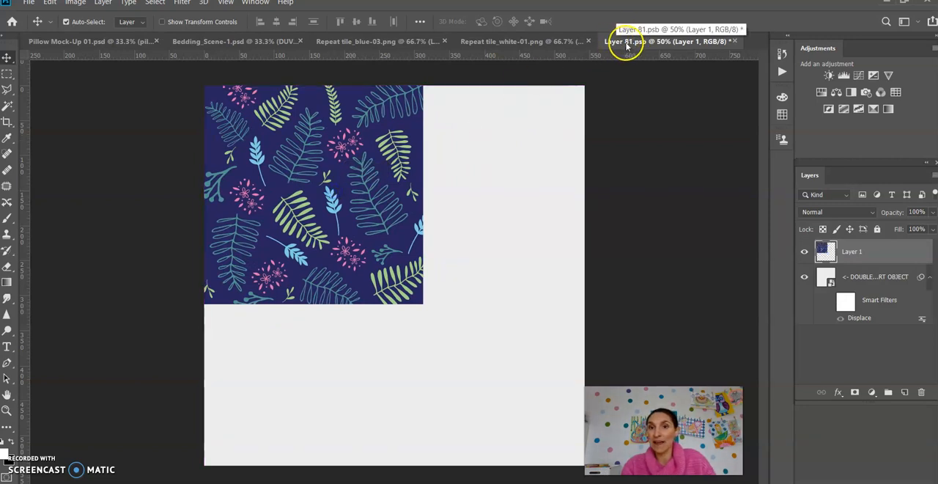
Scale the blue tile to about 174% with Free Transform so that it fills the whole duvet canvas.
click(379, 178)
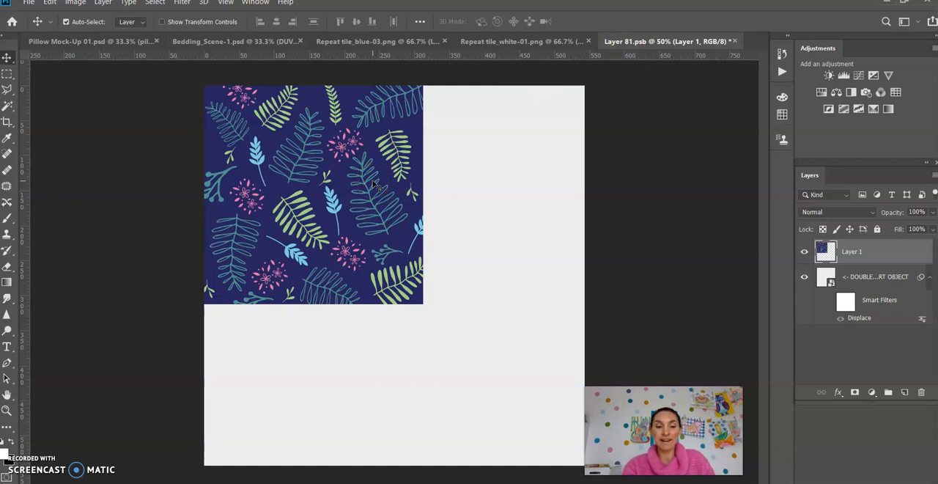
key(ctrl+t)
click(420, 305)
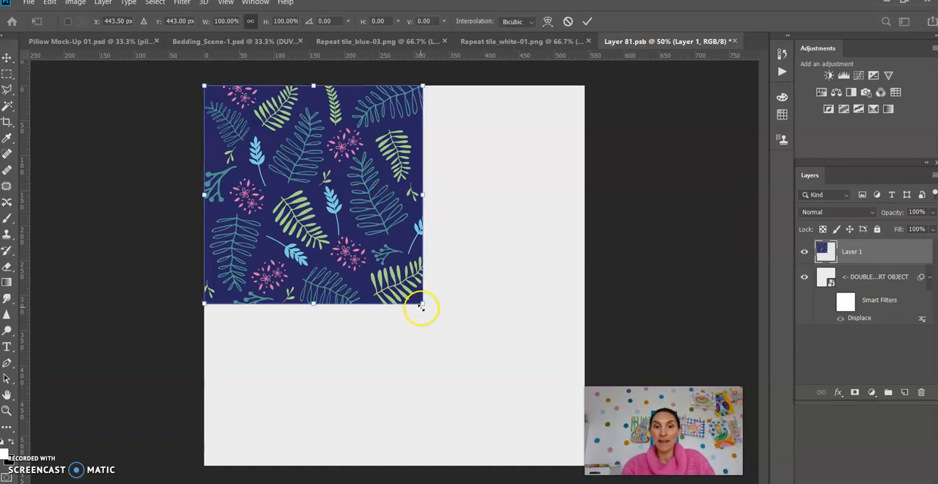
drag(423, 305, 581, 461)
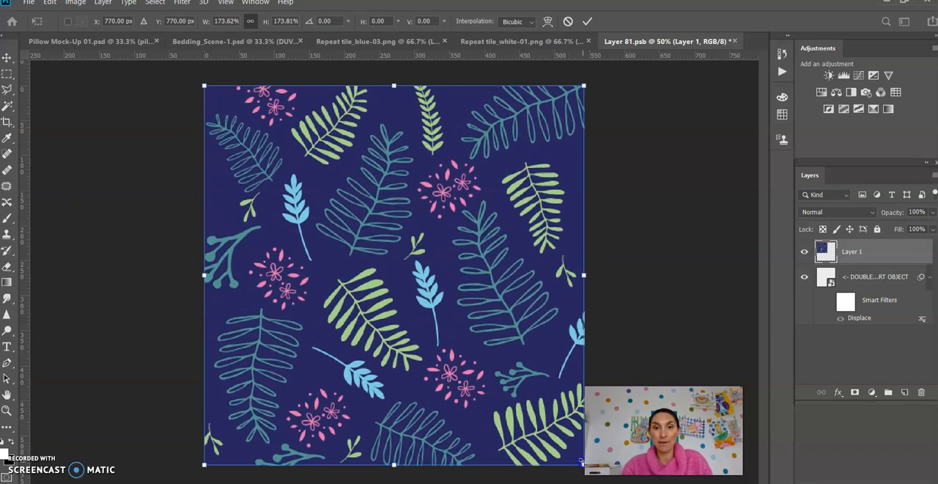
click(633, 266)
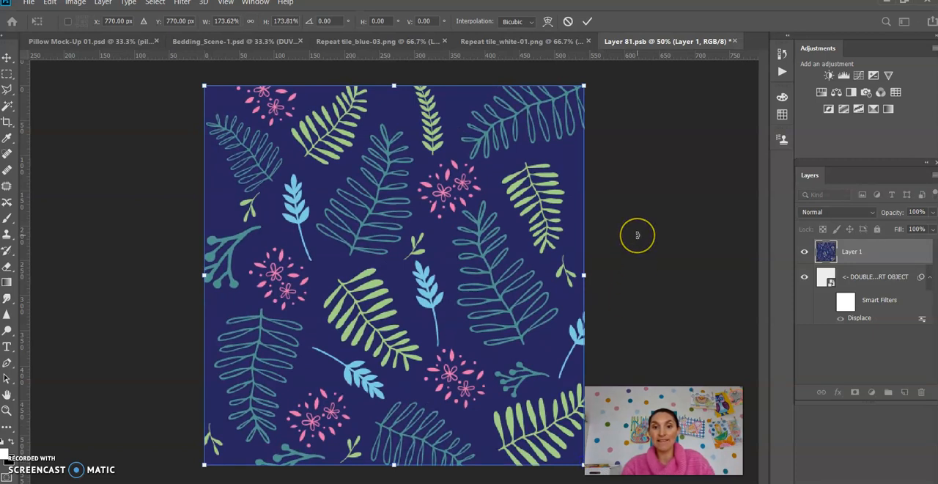
click(637, 236)
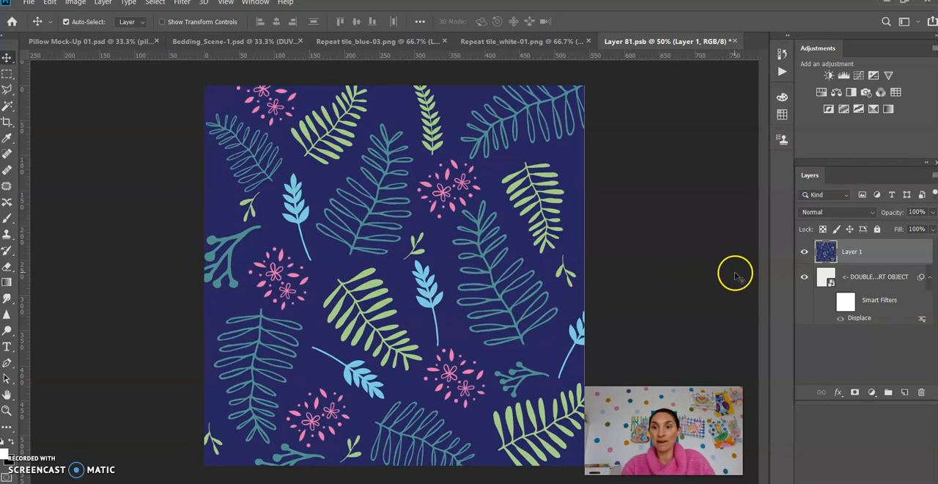
Compare the duvet canvas with the pattern layer hidden and shown, save the smart object, and return to Bedding_Scene-1.psd.
click(804, 253)
click(804, 253)
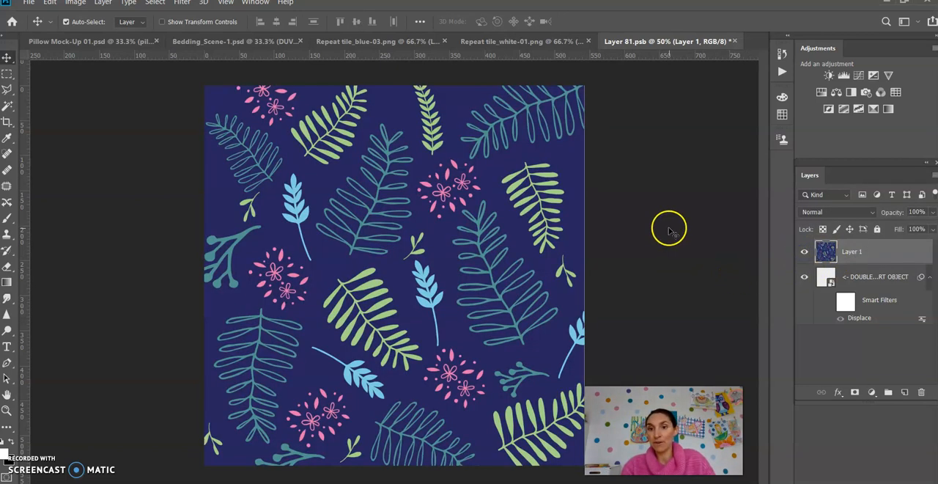
key(ctrl+s)
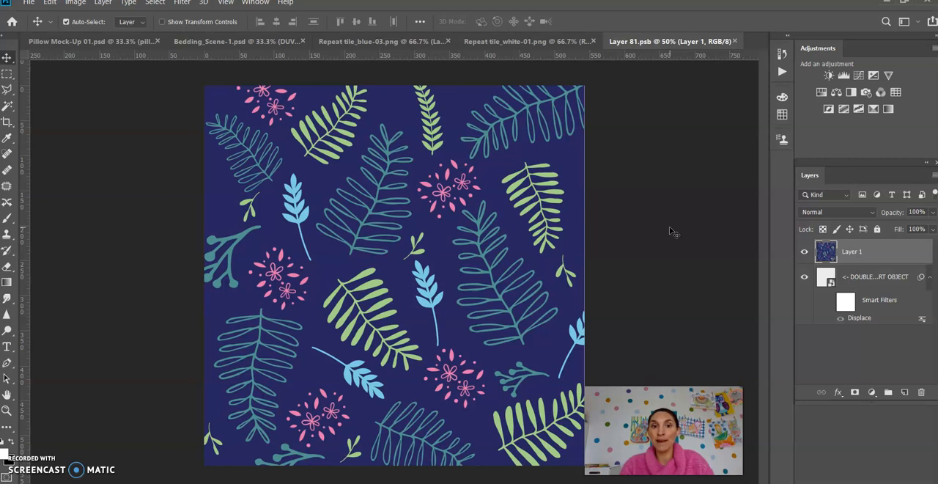
click(245, 44)
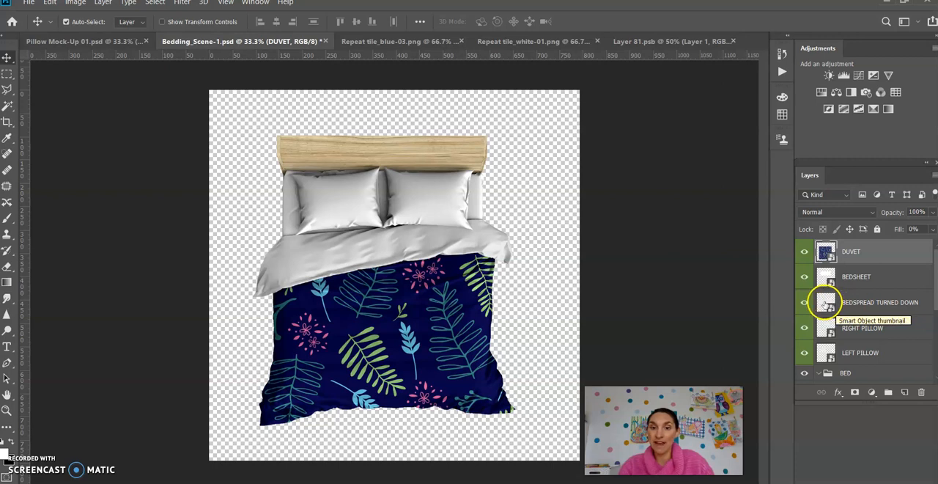
Open the BEDSPREAD TURNED DOWN smart object, select the Paint Bucket tool, and set the foreground color to a light mint green.
double_click(826, 305)
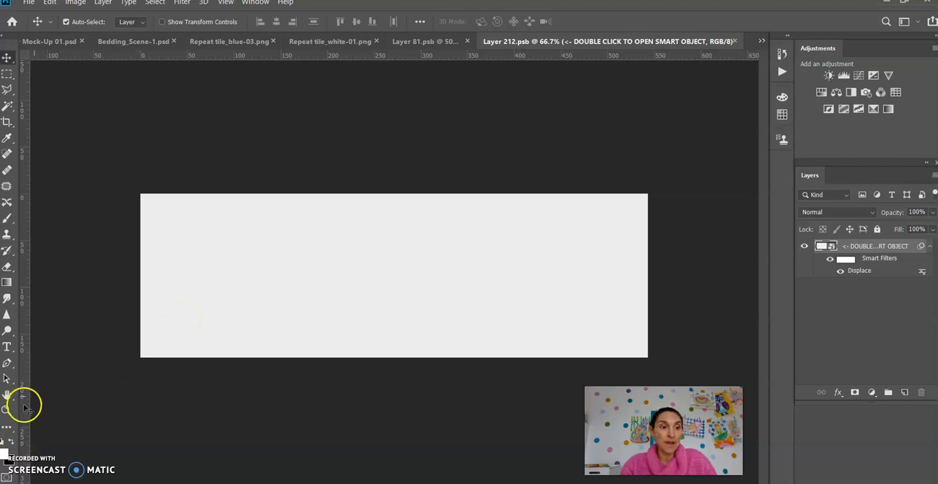
click(7, 426)
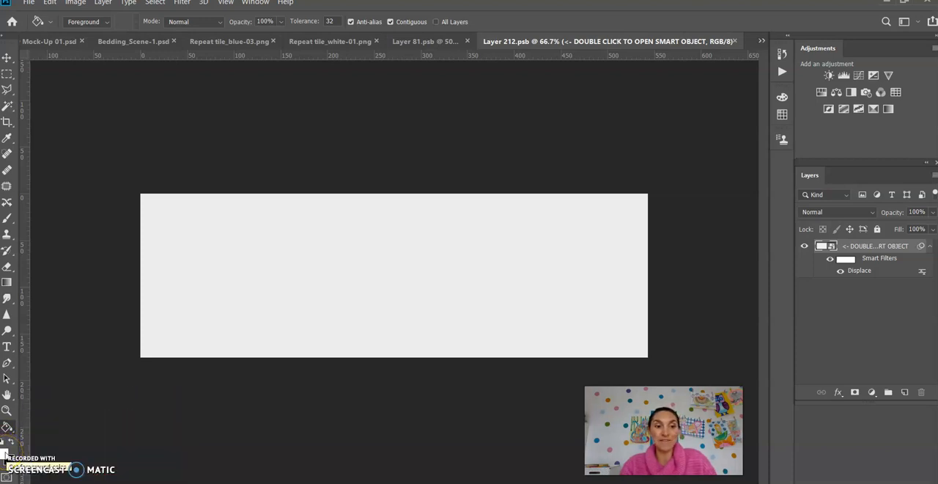
click(4, 452)
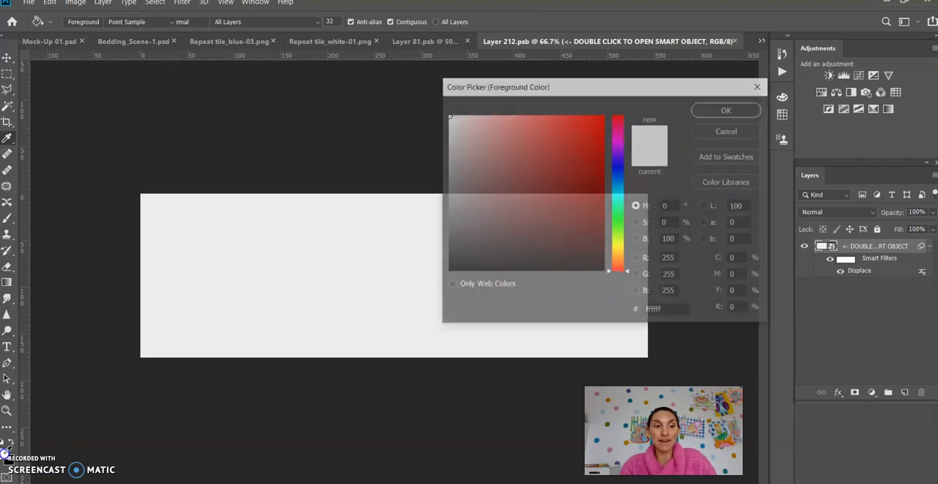
click(556, 157)
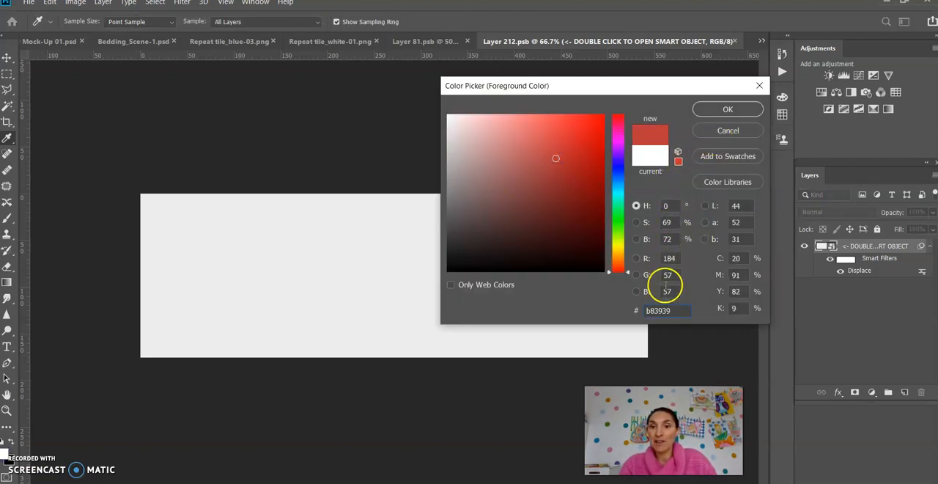
click(620, 162)
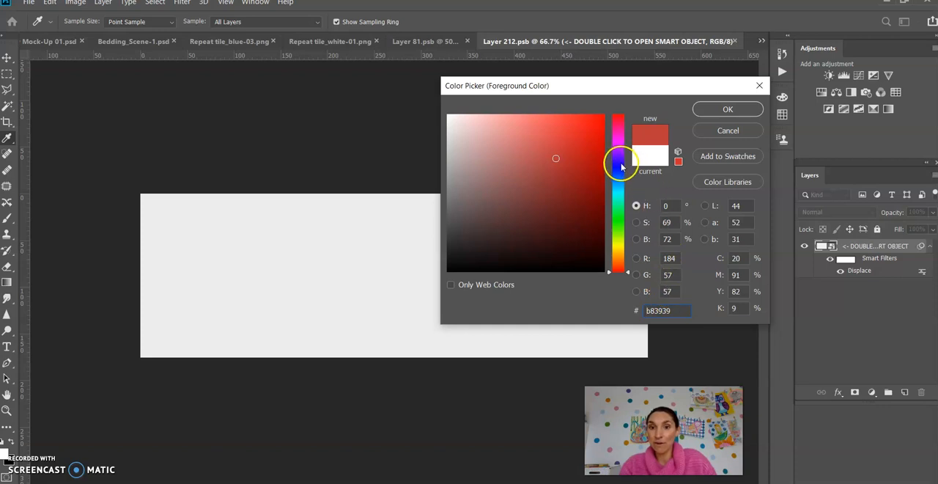
click(559, 160)
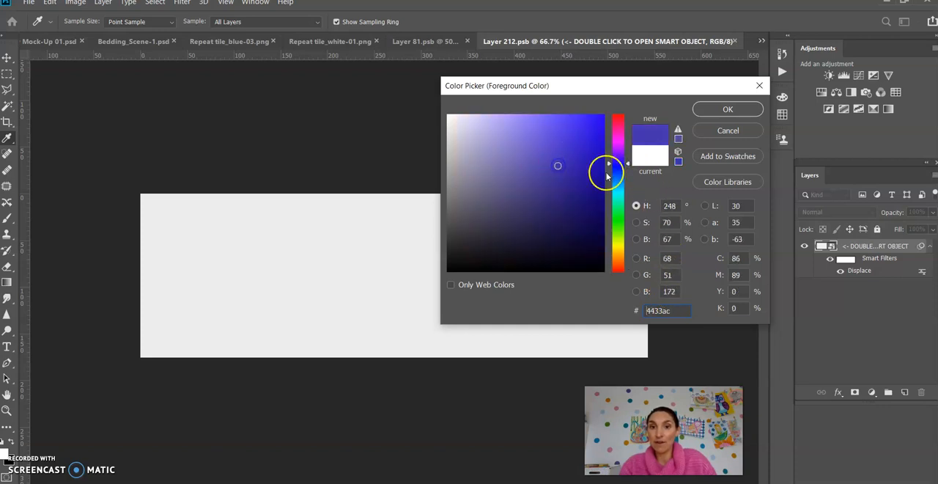
click(624, 195)
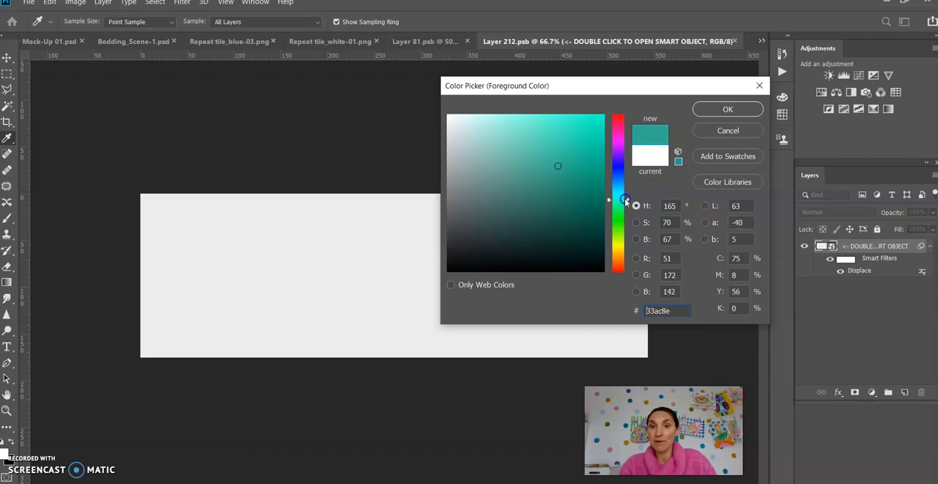
drag(624, 197, 625, 202)
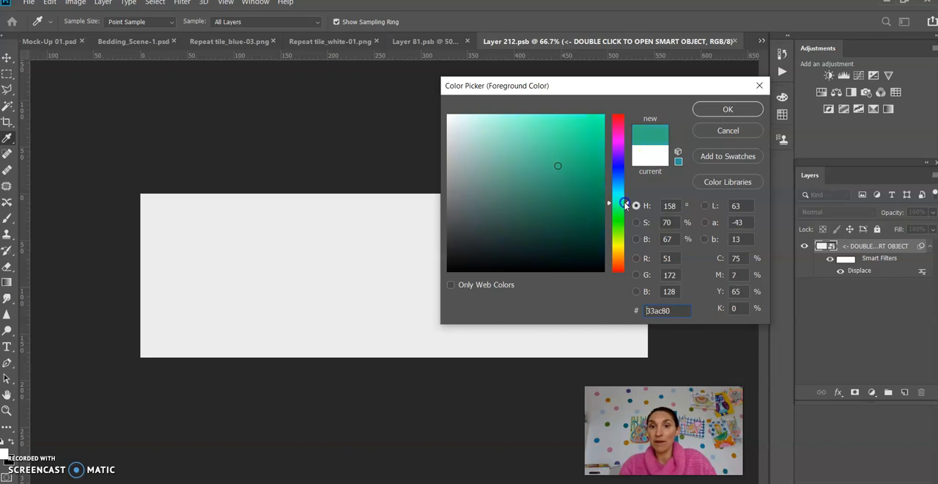
click(509, 121)
Rasterize the turned-down bedspread's layer and fill it with the mint green, then save it and return to Bedding_Scene-1.psd.
click(356, 242)
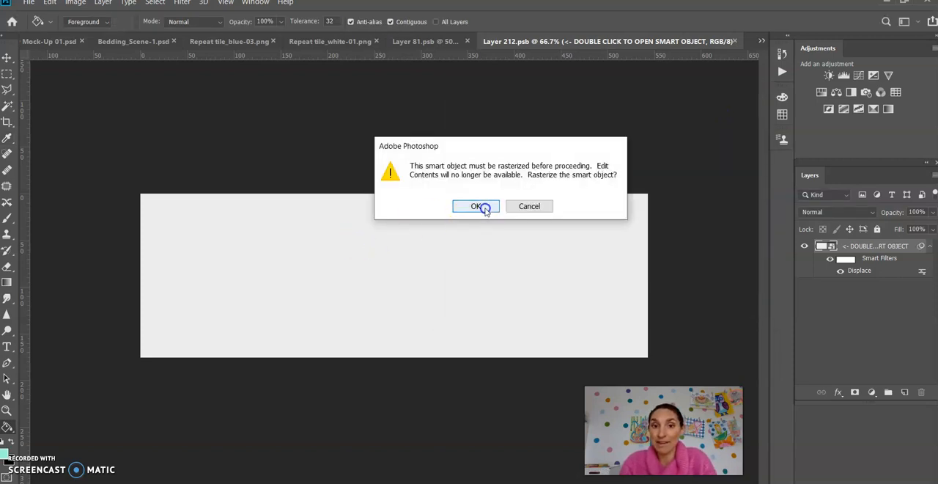
click(477, 207)
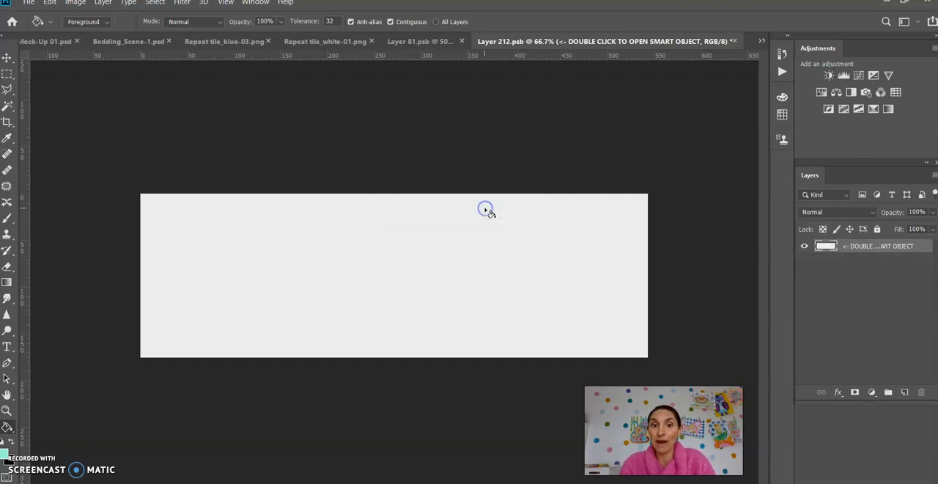
click(366, 280)
click(366, 274)
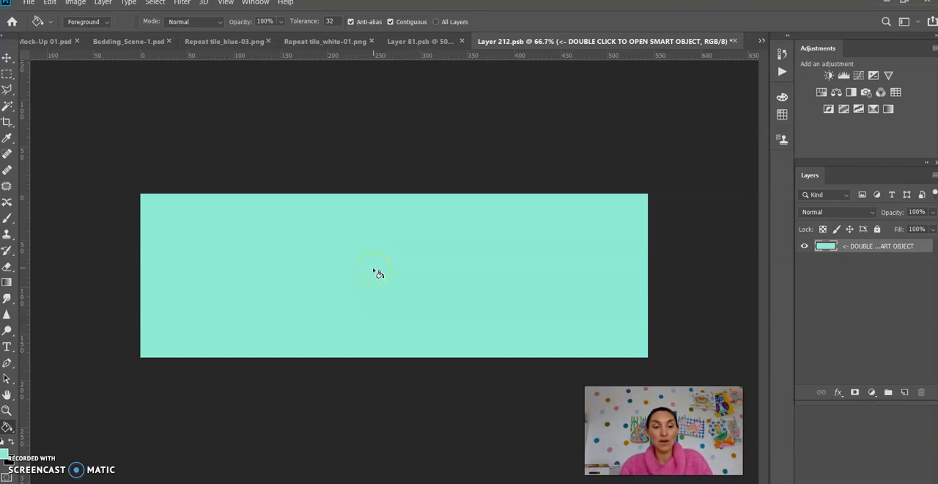
click(373, 168)
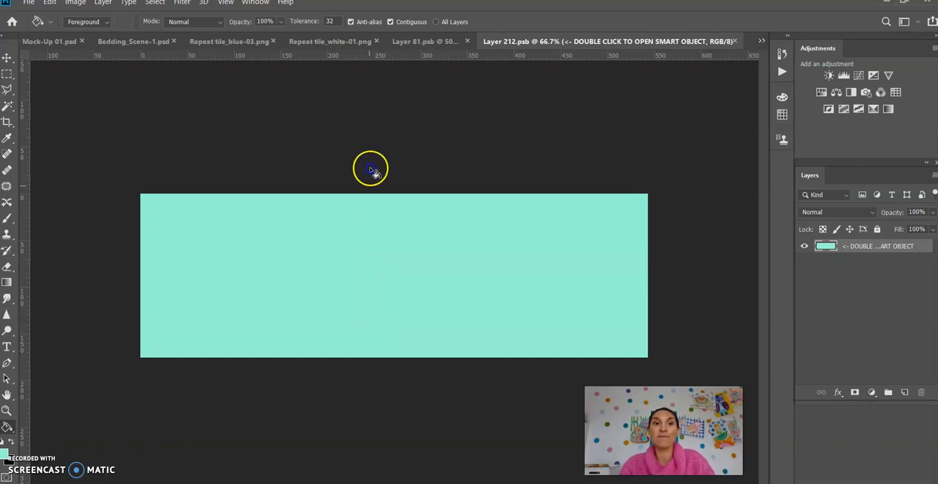
click(144, 42)
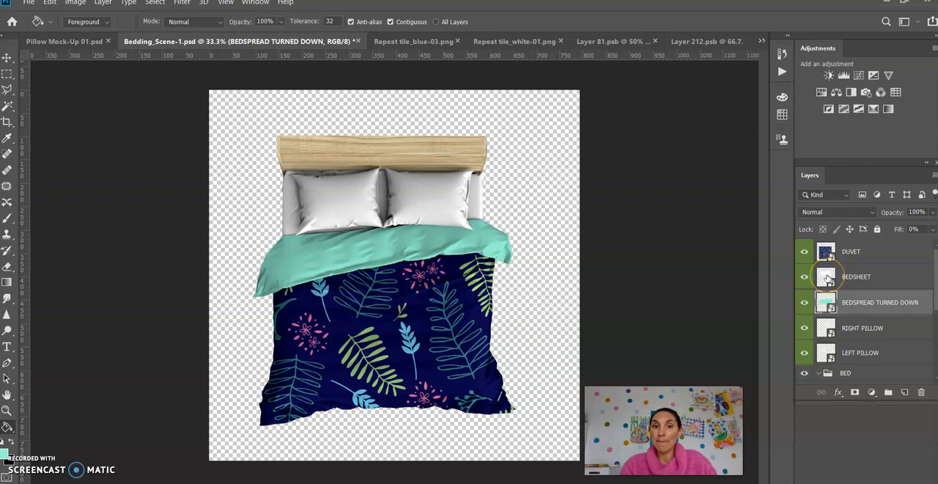
Open the RIGHT PILLOW smart object, switch to Repeat tile_white-01.png, and activate the Move tool.
double_click(828, 329)
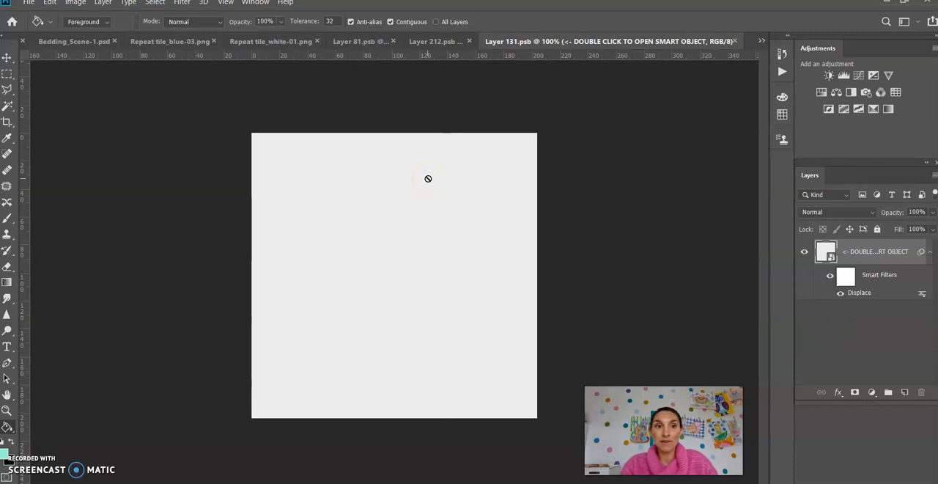
click(278, 41)
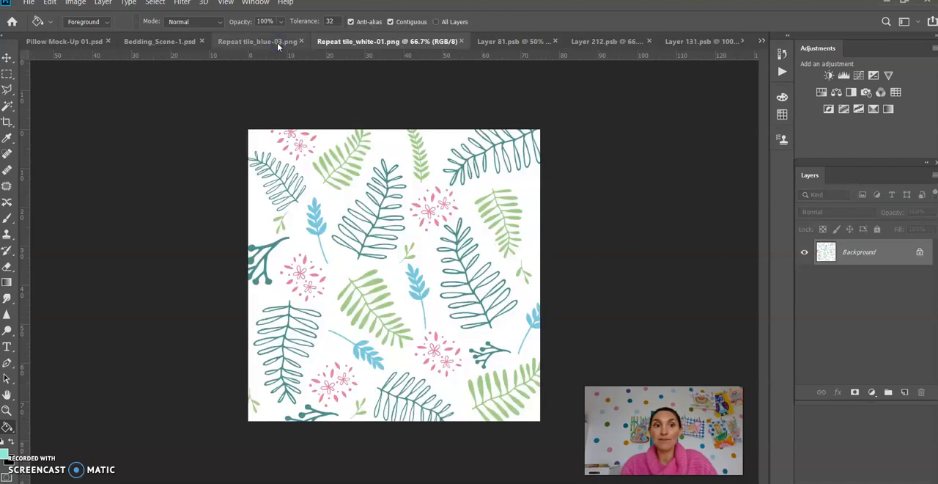
click(6, 58)
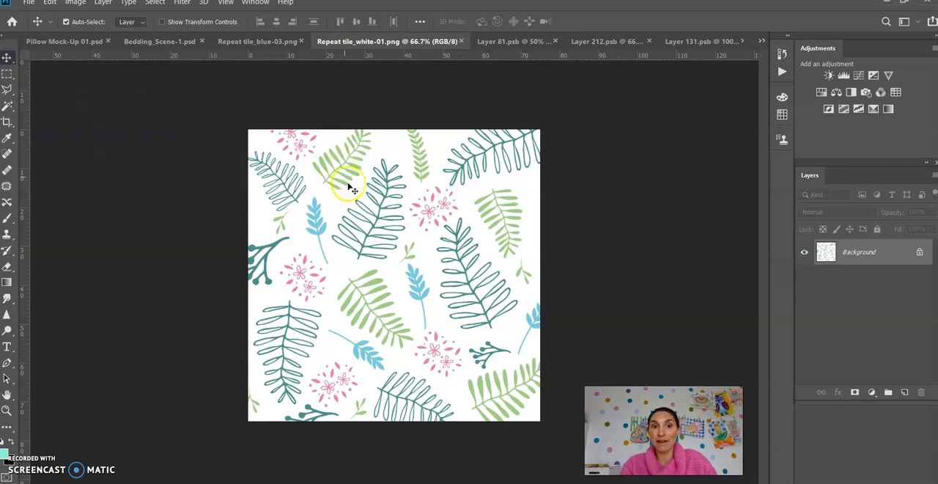
click(374, 238)
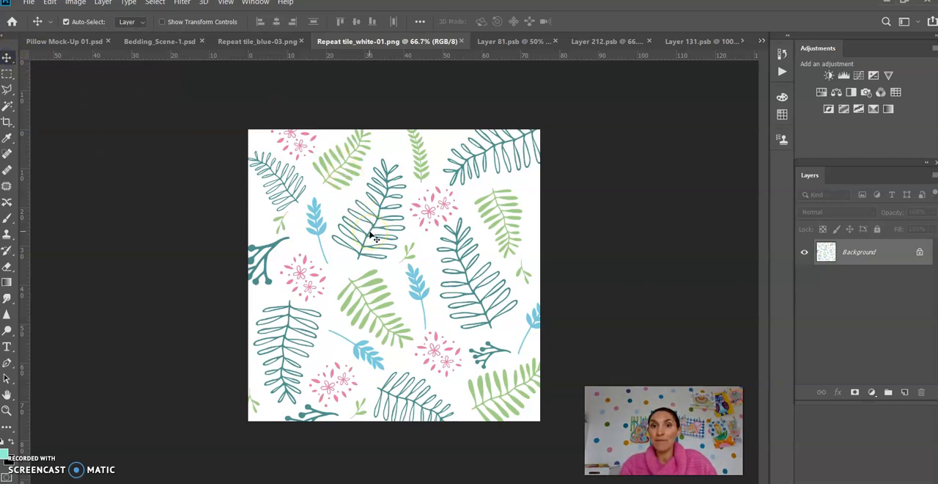
click(763, 41)
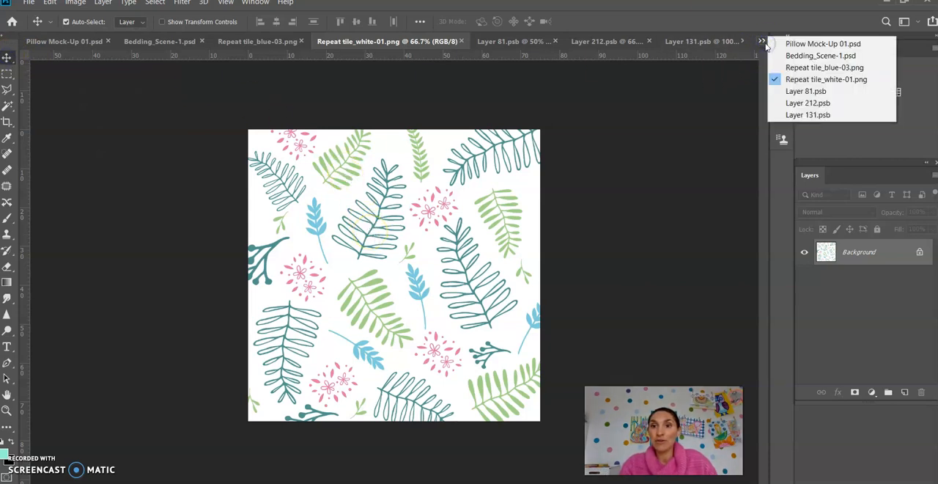
click(762, 44)
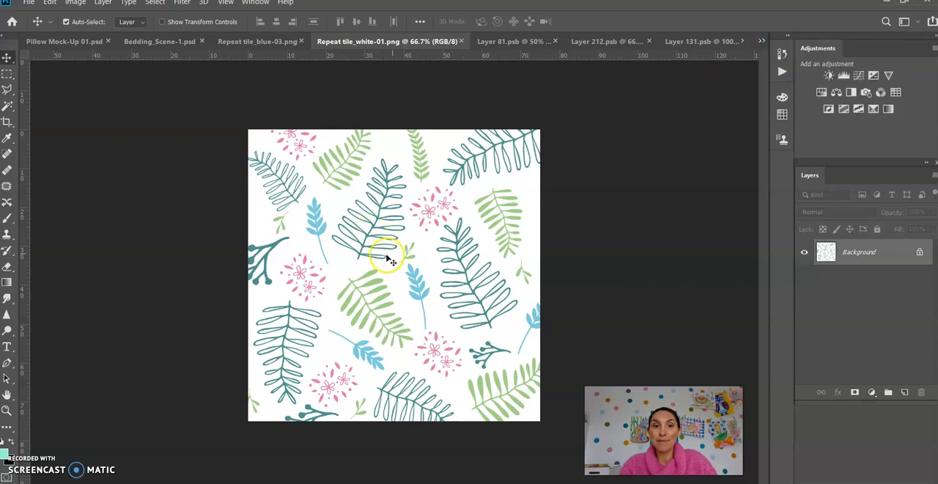
drag(369, 244, 376, 212)
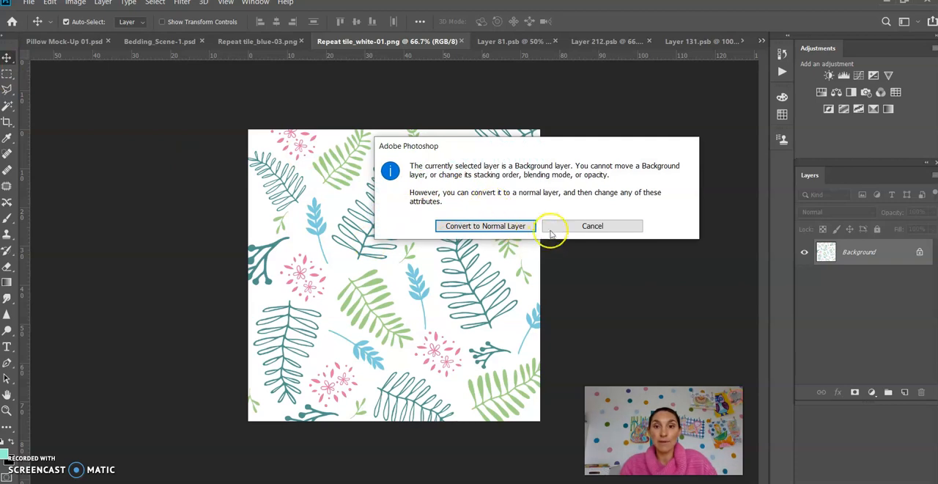
click(624, 219)
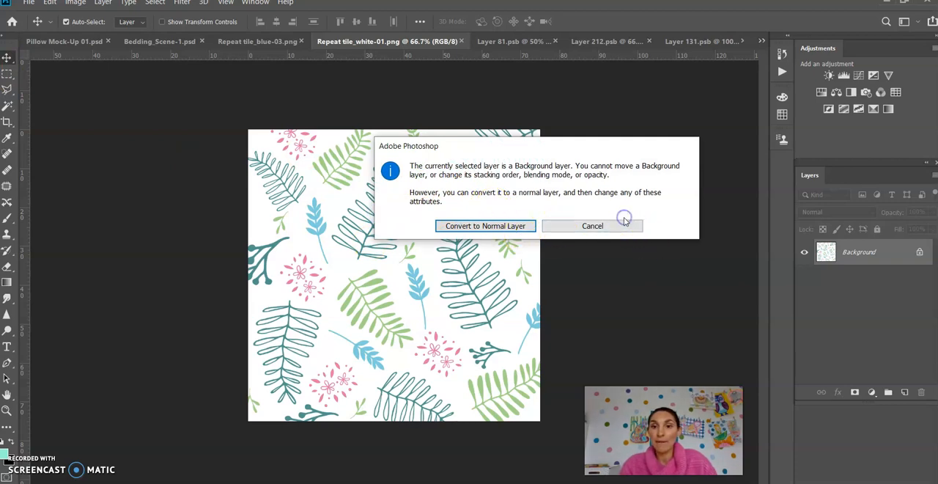
Convert the white tile's Background into a normal layer named Layer 0 and copy it into the right pillow's smart object, Layer 131.psb.
double_click(869, 254)
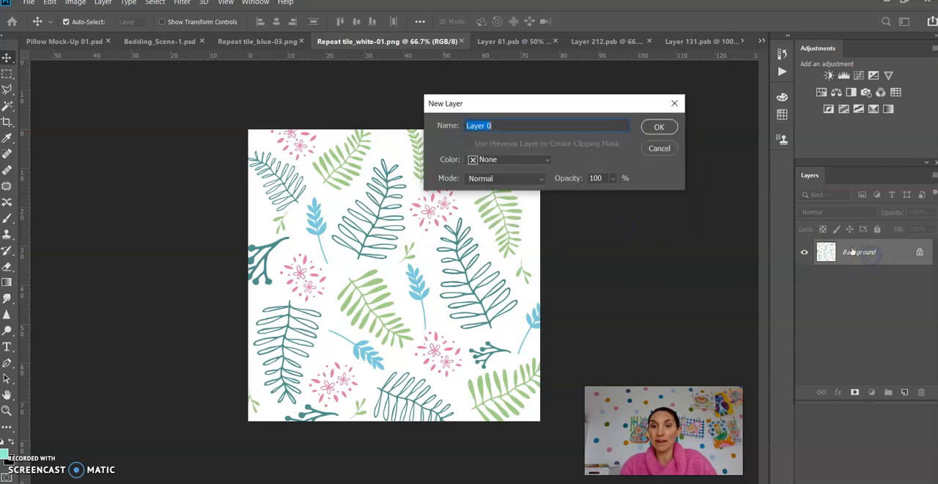
click(654, 125)
drag(383, 220, 369, 266)
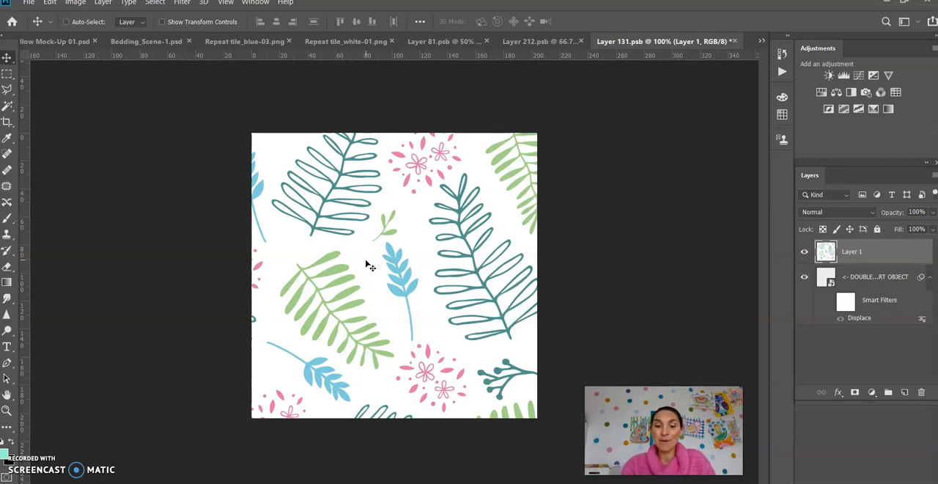
Scale the white tile down with Free Transform to just cover the pillow canvas, and save the smart object back to Bedding_Scene-1.psd.
key(ctrl+minus)
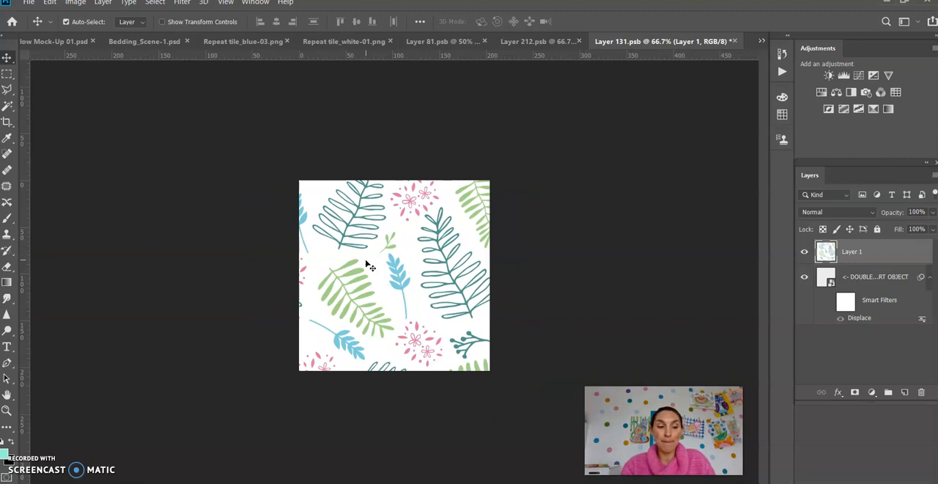
key(ctrl+t)
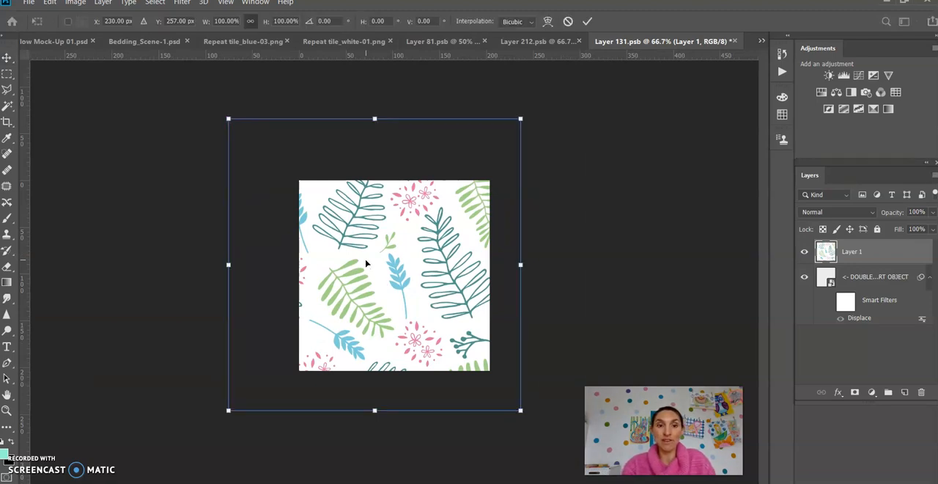
drag(229, 117, 305, 153)
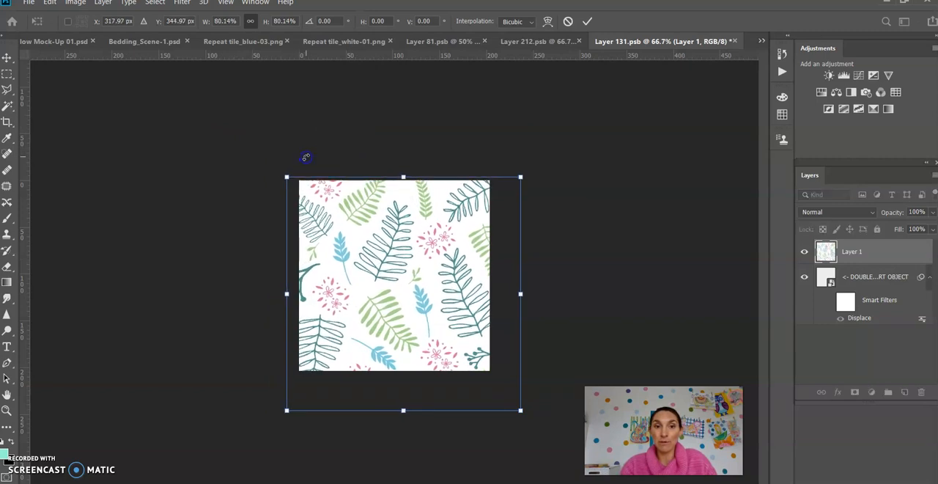
drag(523, 415, 498, 383)
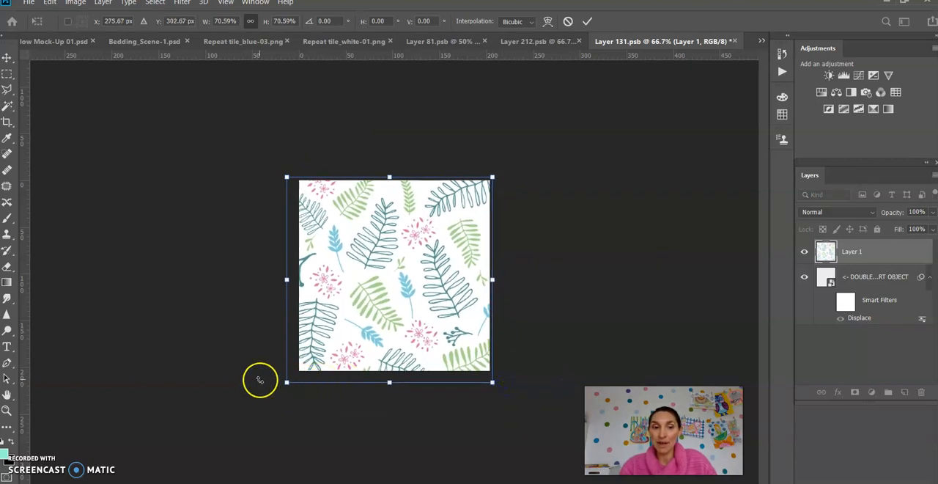
drag(286, 382, 293, 376)
click(504, 312)
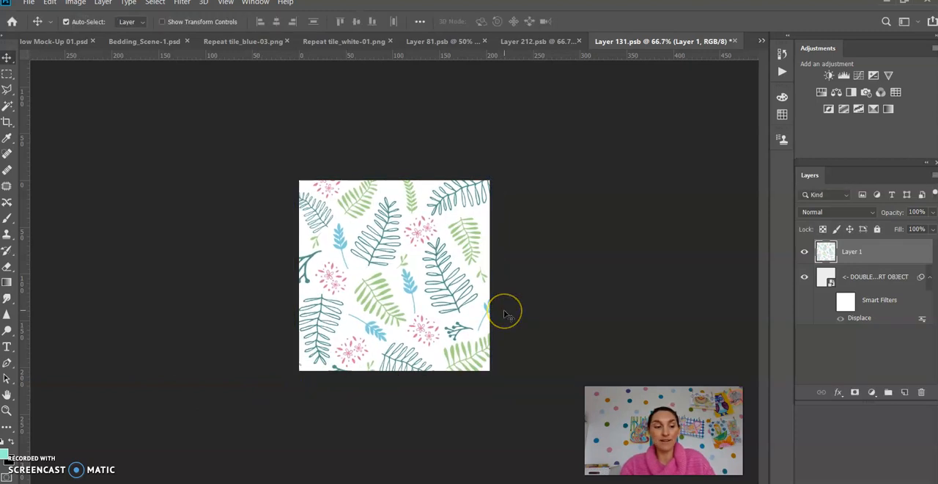
key(ctrl+s)
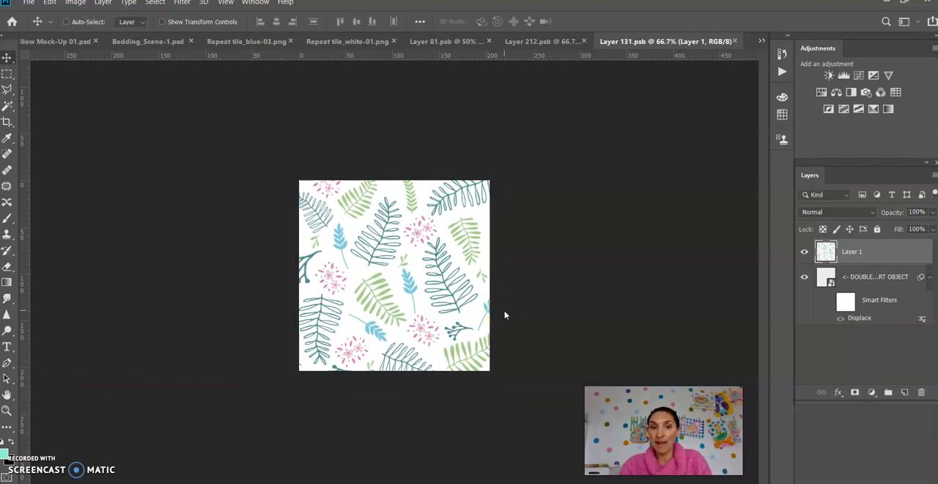
click(157, 42)
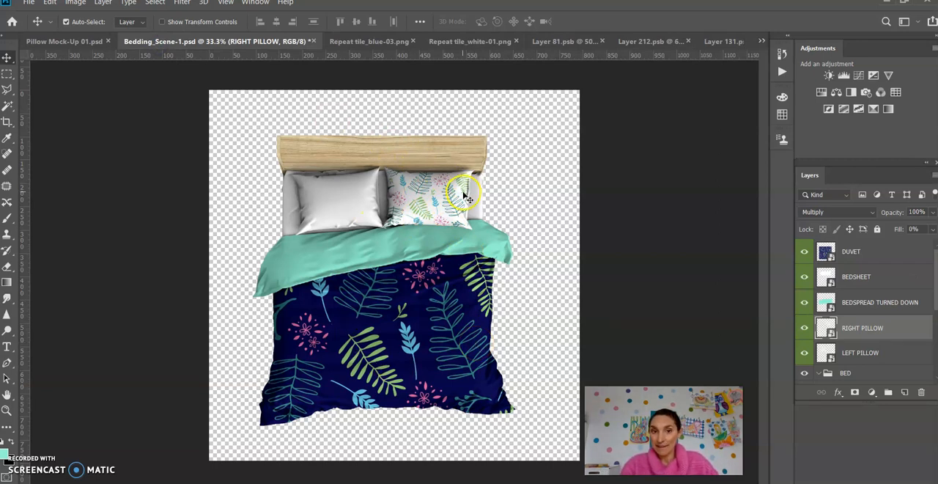
Export the bedding scene as a PNG named Bedding_Scene-1 Edited into the Mock Up Templates folder.
click(27, 4)
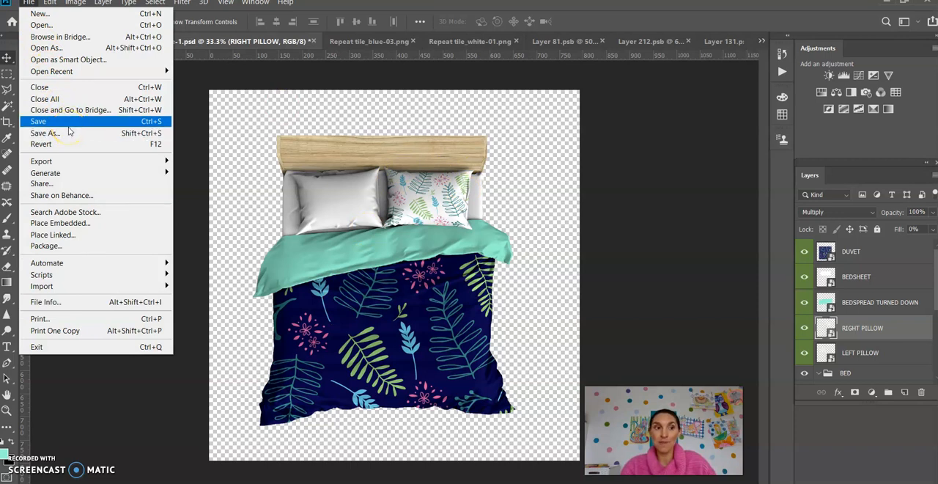
mouse_move(83, 164)
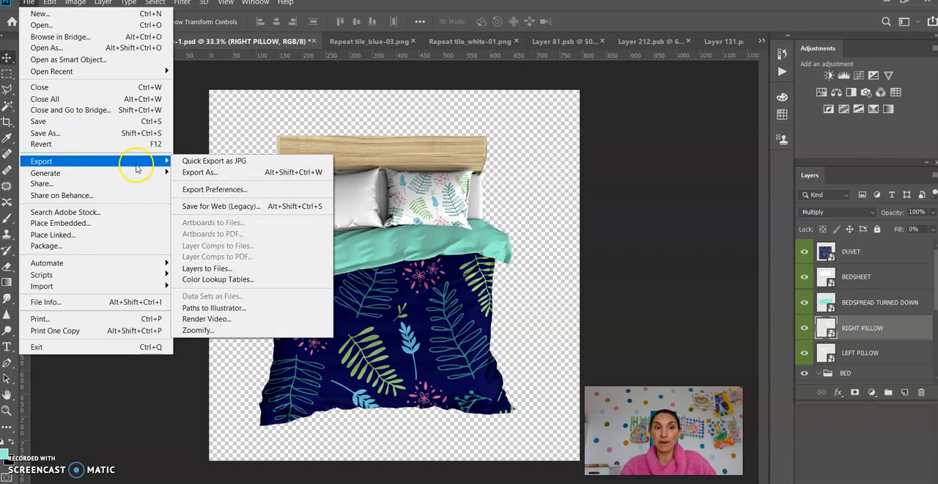
click(201, 173)
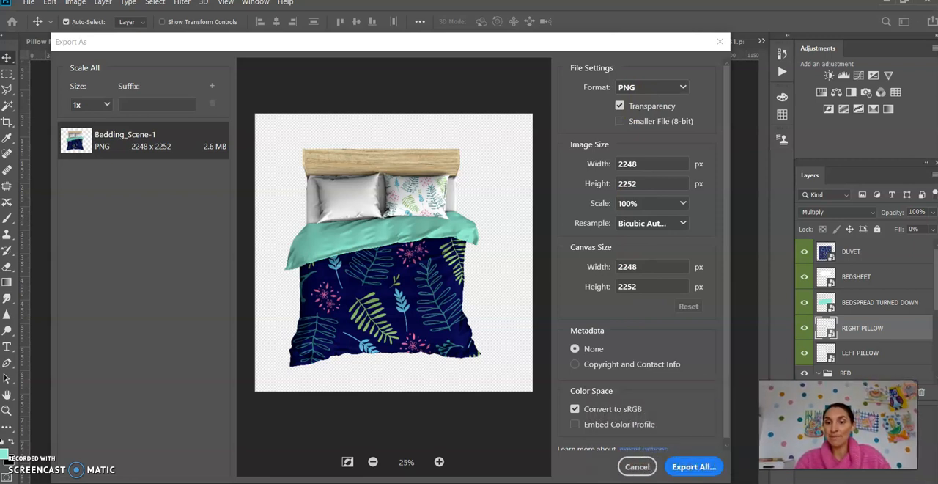
click(708, 465)
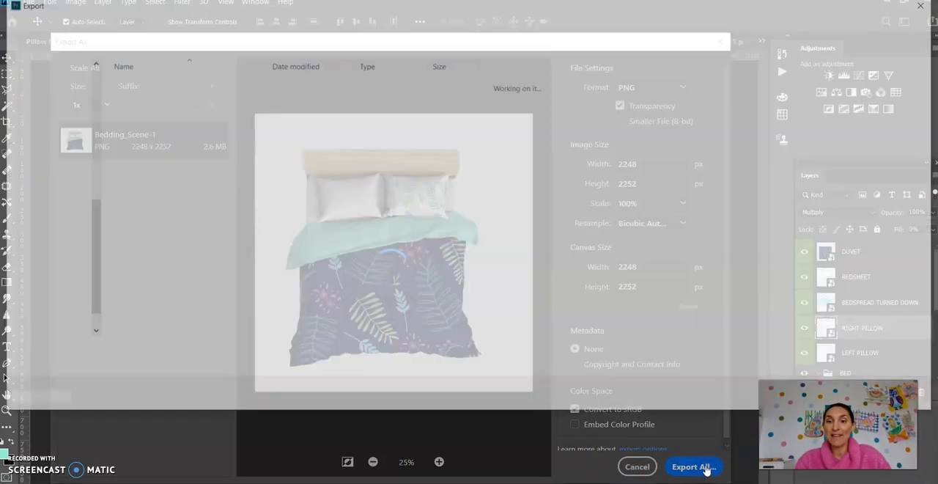
click(159, 352)
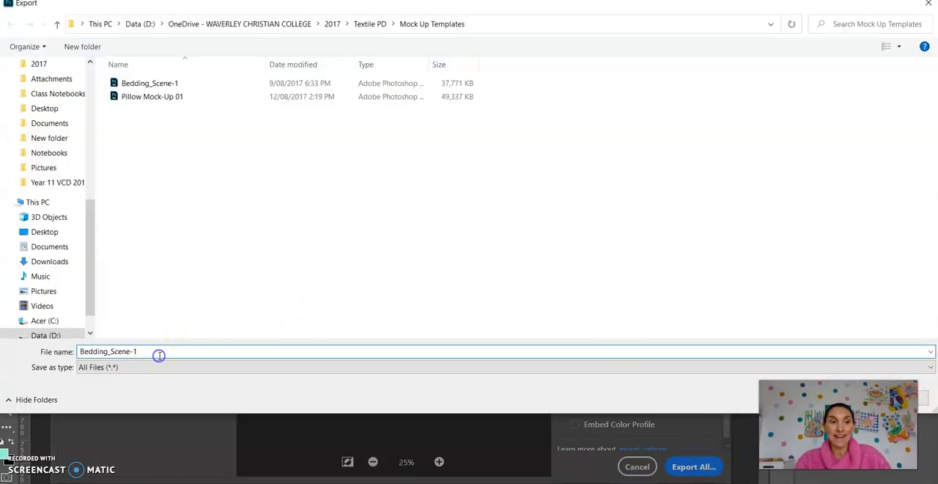
text(Edited)
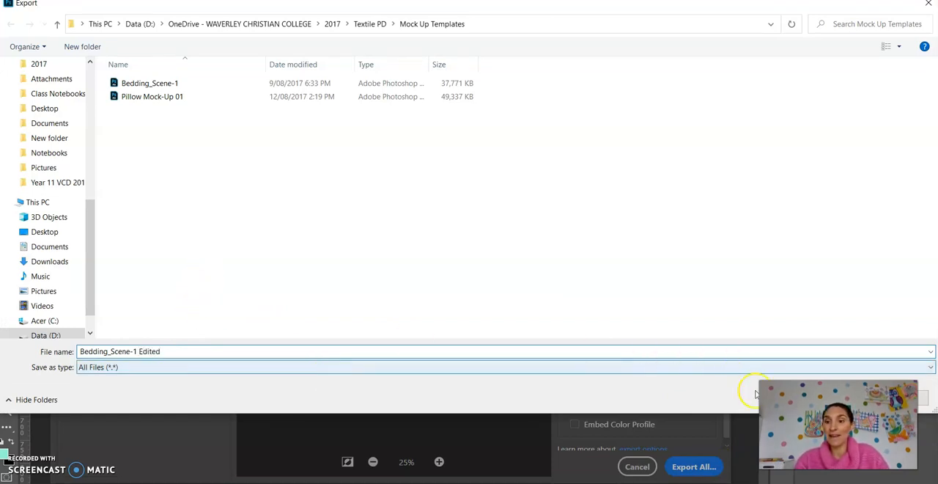
click(843, 398)
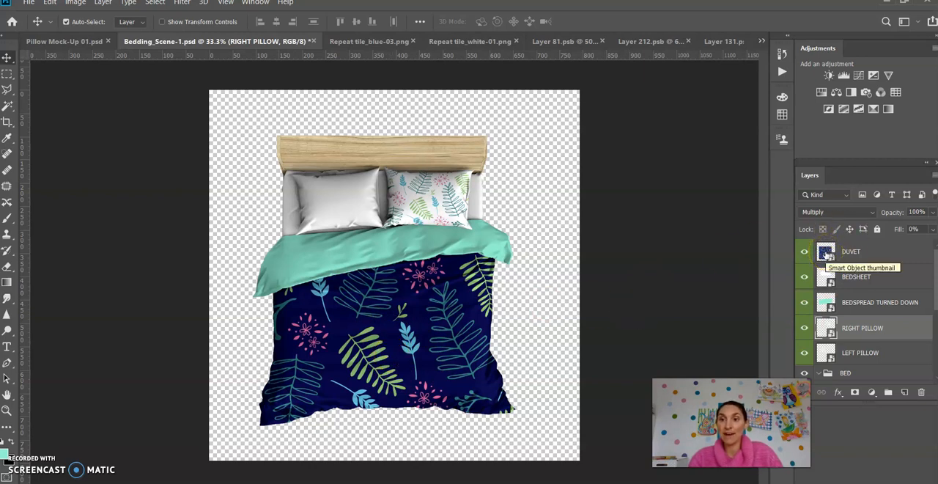
Open the DUVET smart object and delete its blue leaf-pattern layer, Layer 1.
double_click(826, 253)
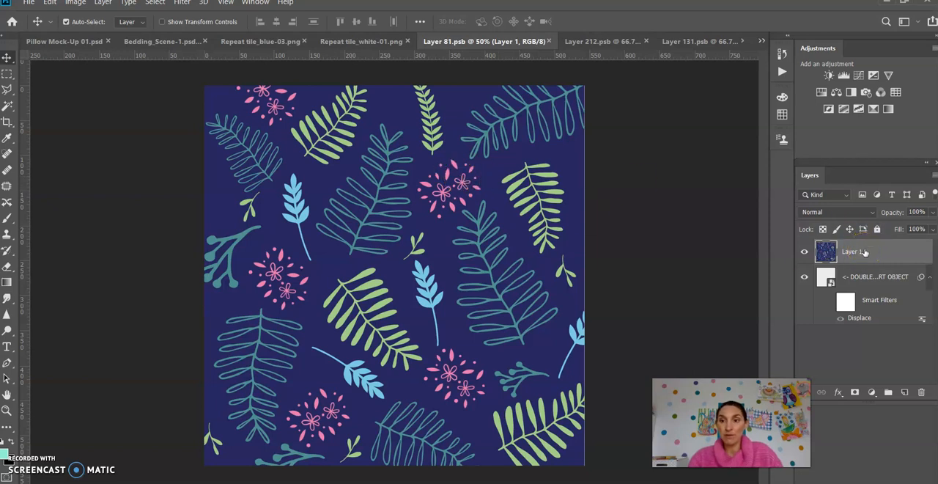
click(804, 252)
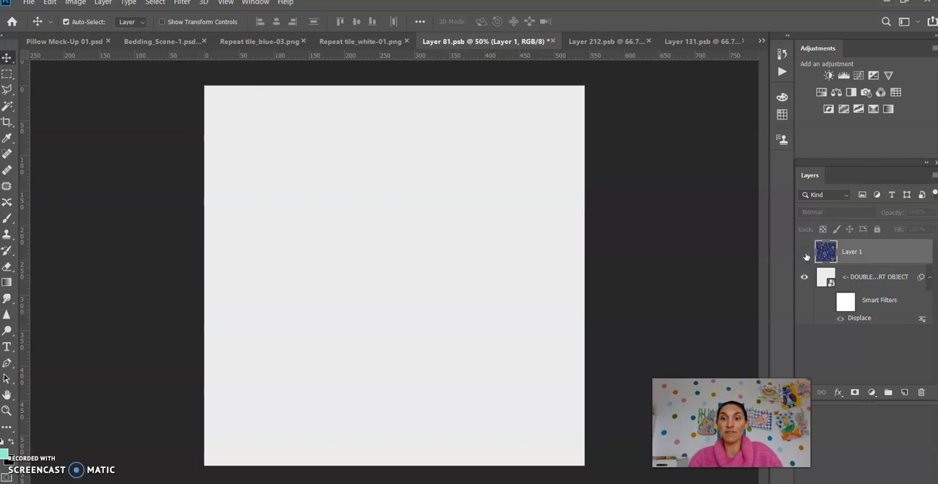
click(805, 252)
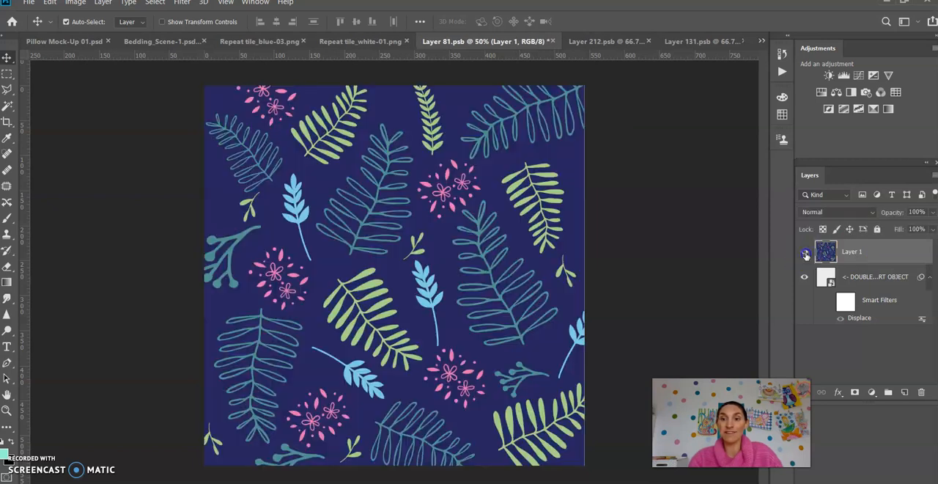
click(921, 392)
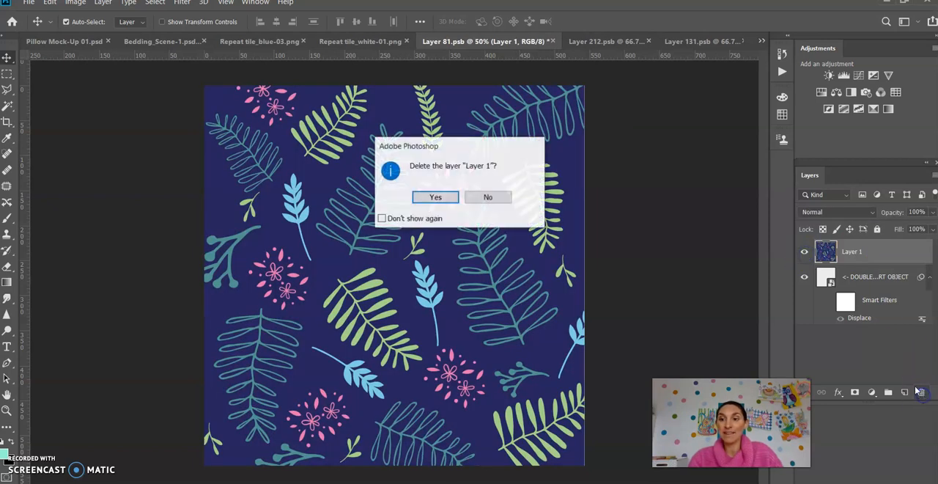
click(434, 198)
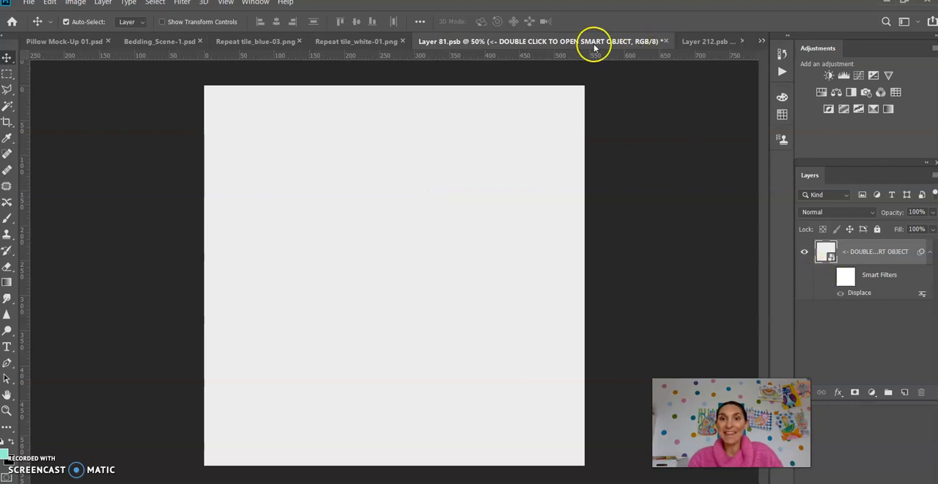
Copy the tile from Repeat tile_white-01.png into the duvet's Layer 81.psb and enlarge it with Free Transform to cover the whole canvas.
click(341, 41)
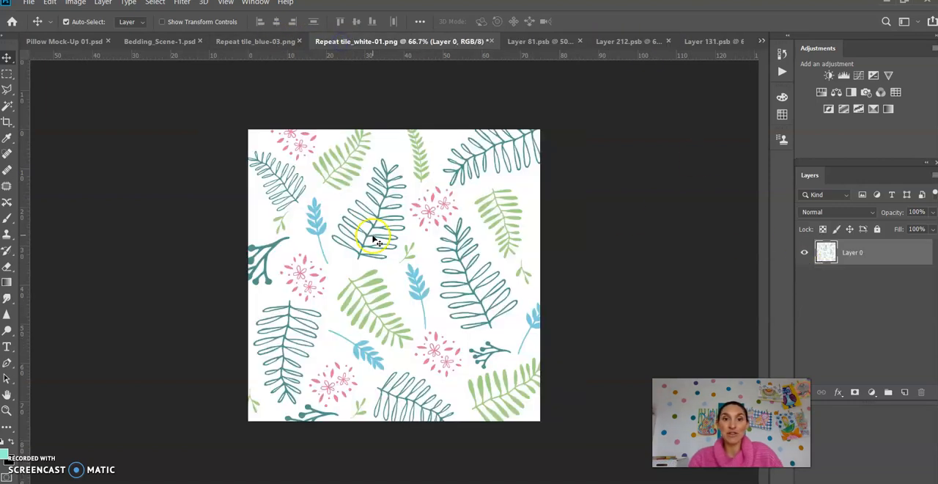
drag(377, 242, 314, 200)
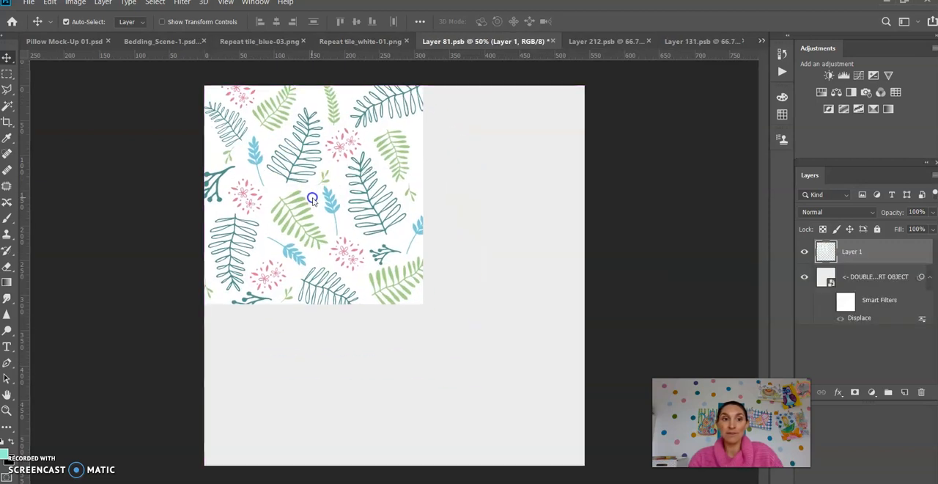
key(ctrl+t)
drag(422, 303, 590, 466)
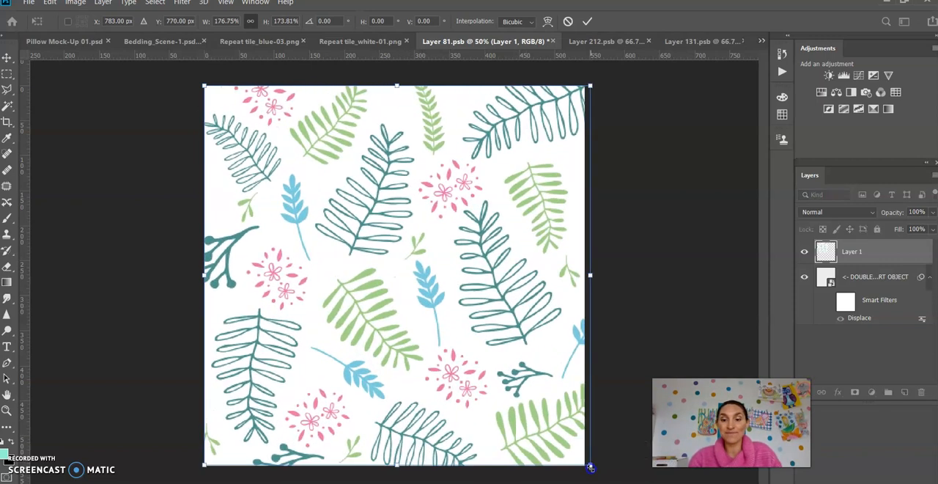
key(Return)
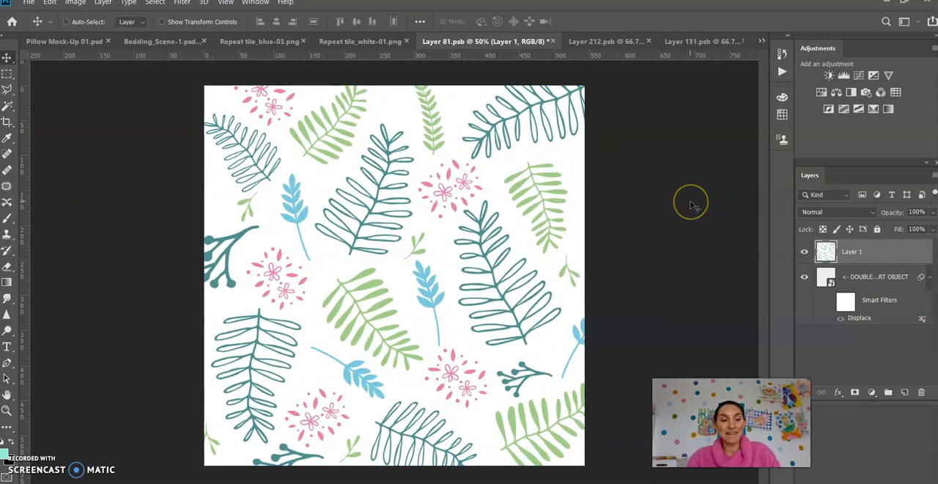
Save the duvet smart object back to Bedding_Scene-1.psd and switch to Pillow Mock-Up 01.psd.
key(ctrl+s)
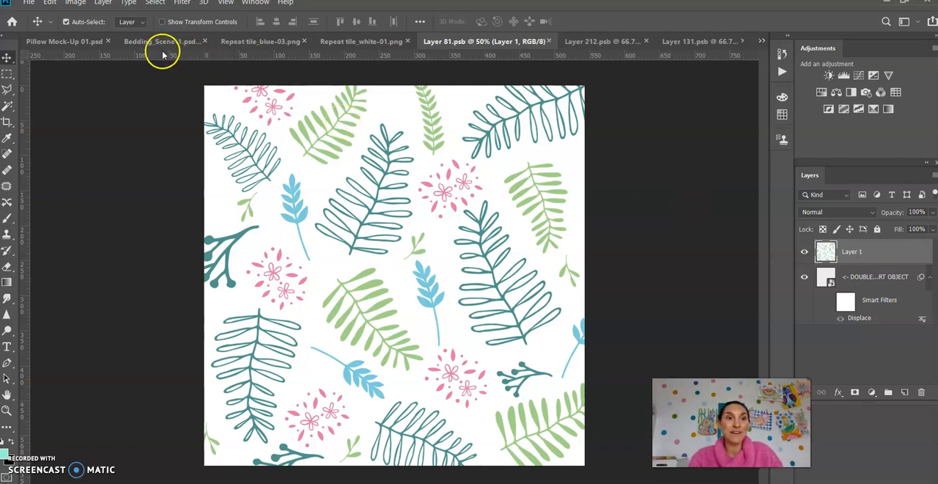
click(161, 41)
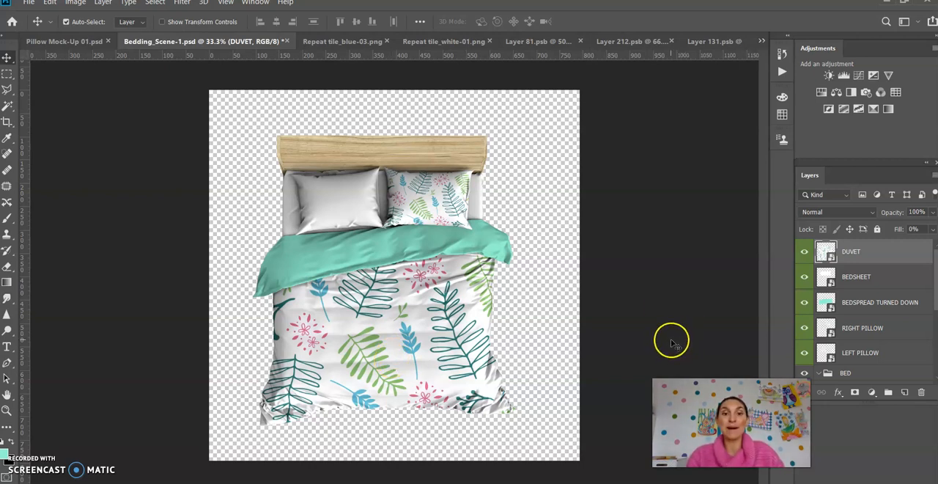
click(77, 41)
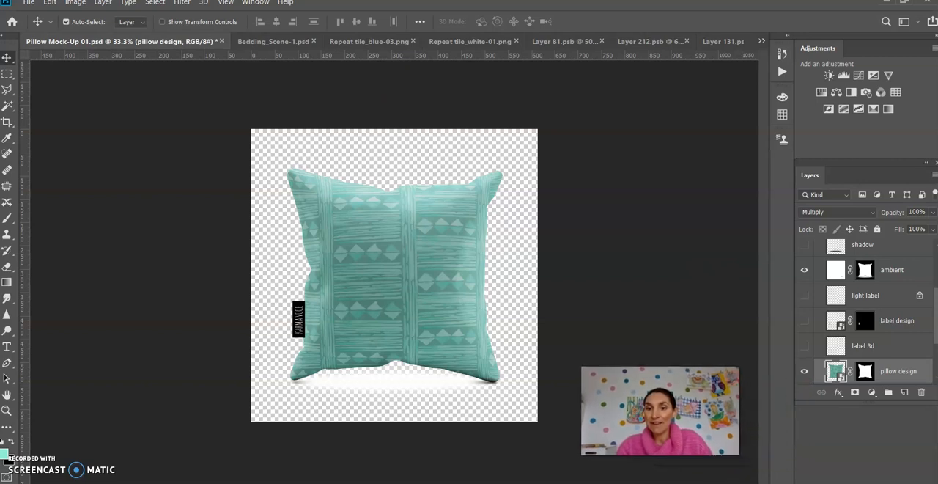
Preview the pillow mock-up's shadow, light label and label design layers by switching their visibility.
scroll(901, 260, up, 3)
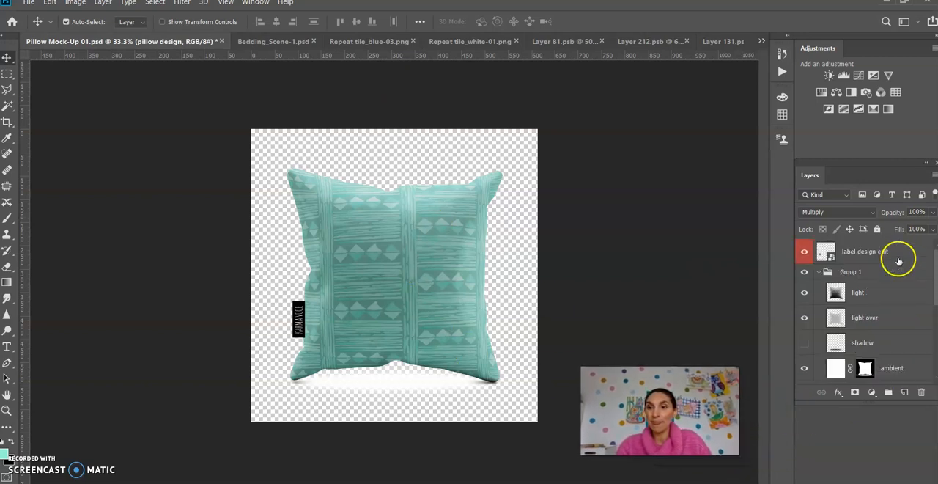
click(804, 342)
scroll(839, 341, down, 3)
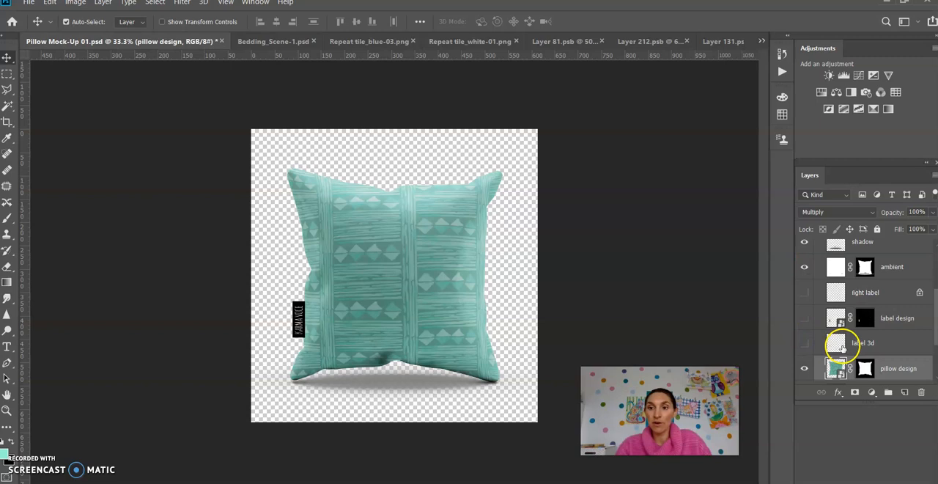
click(806, 292)
click(805, 318)
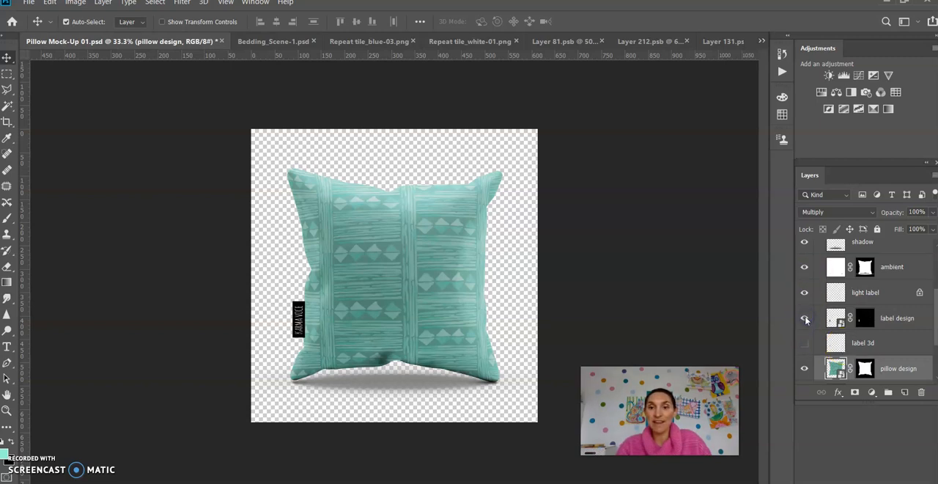
click(806, 341)
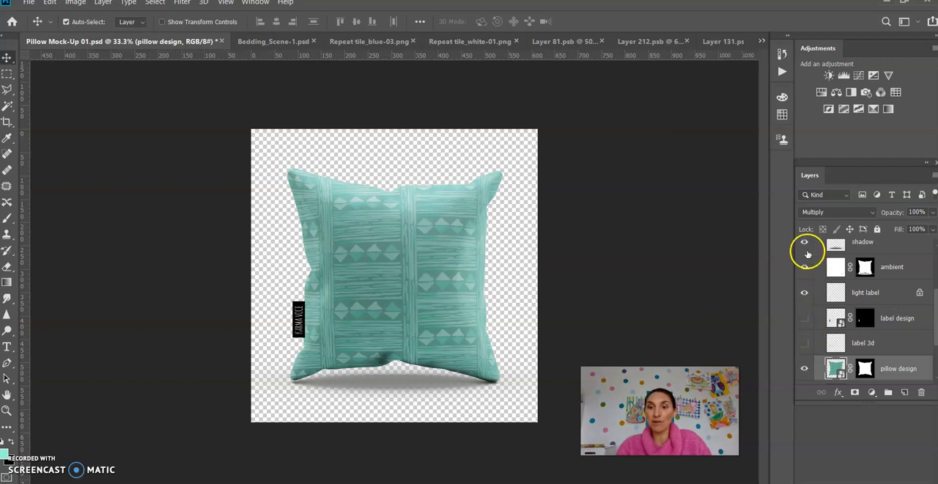
click(805, 246)
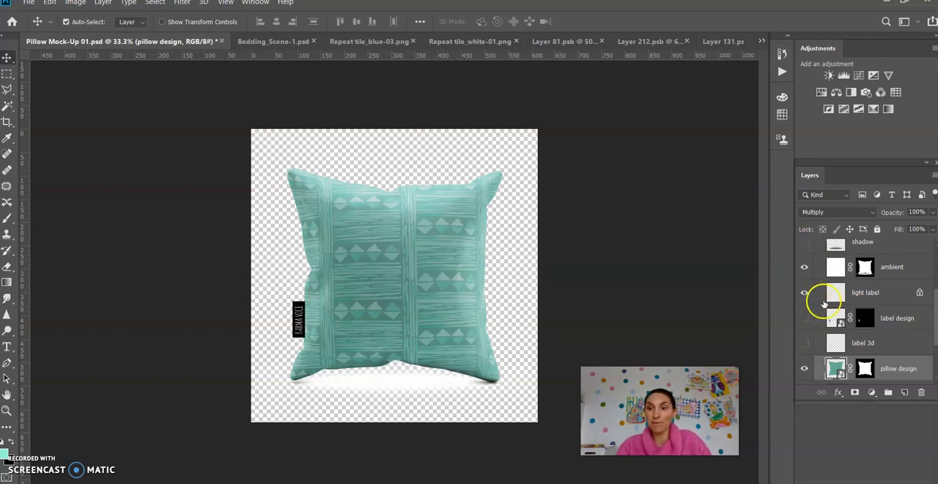
Open the contents of the pillow design smart object in Pillow Mock-Up 01.psd.
scroll(867, 300, up, 3)
scroll(867, 300, down, 3)
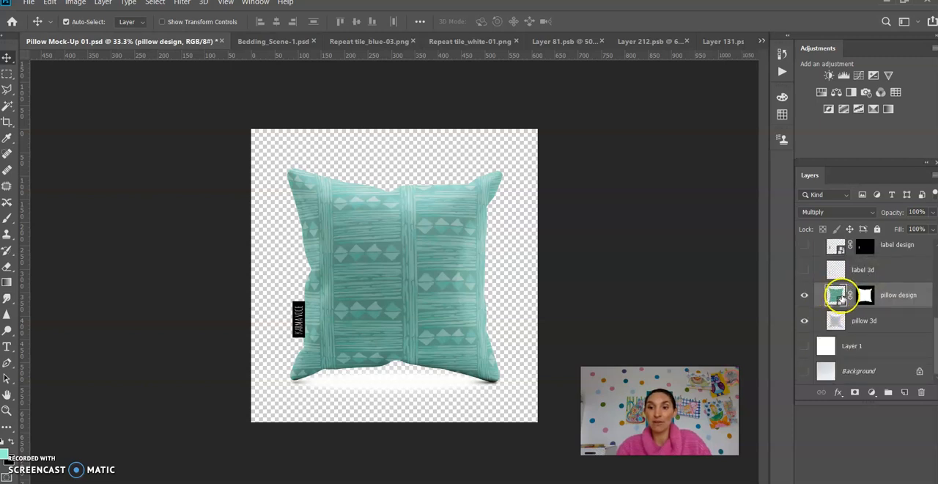
double_click(836, 295)
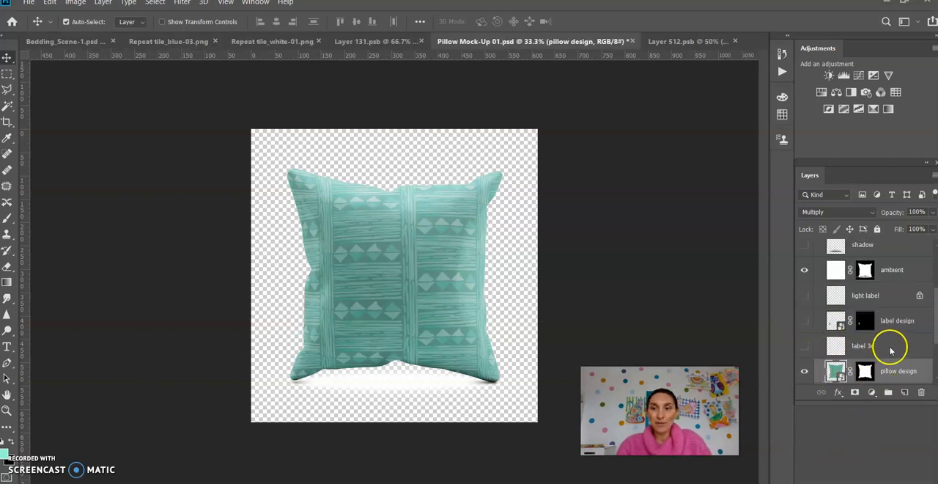
double_click(836, 372)
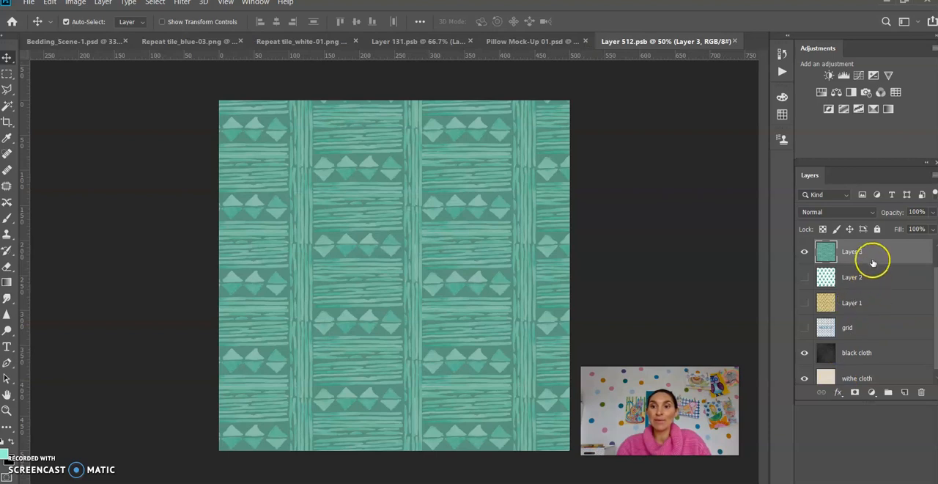
Preview the alternative pattern and cloth layers inside Layer 512.psb, then show only Layer 3 above the black cloth again.
scroll(872, 262, up, 1)
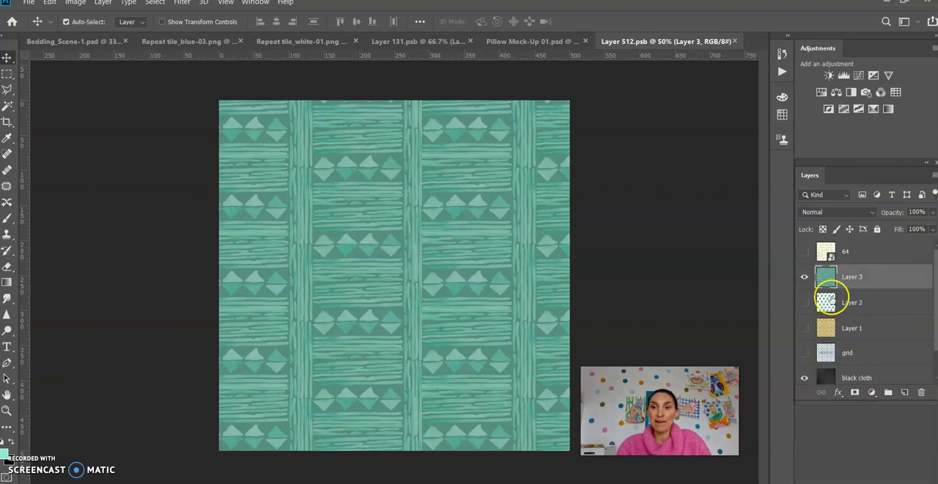
click(804, 302)
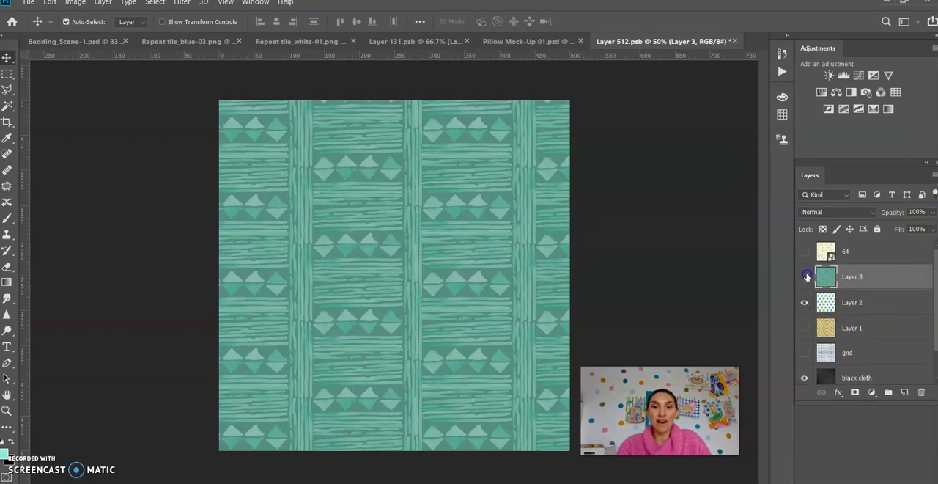
click(806, 276)
click(803, 327)
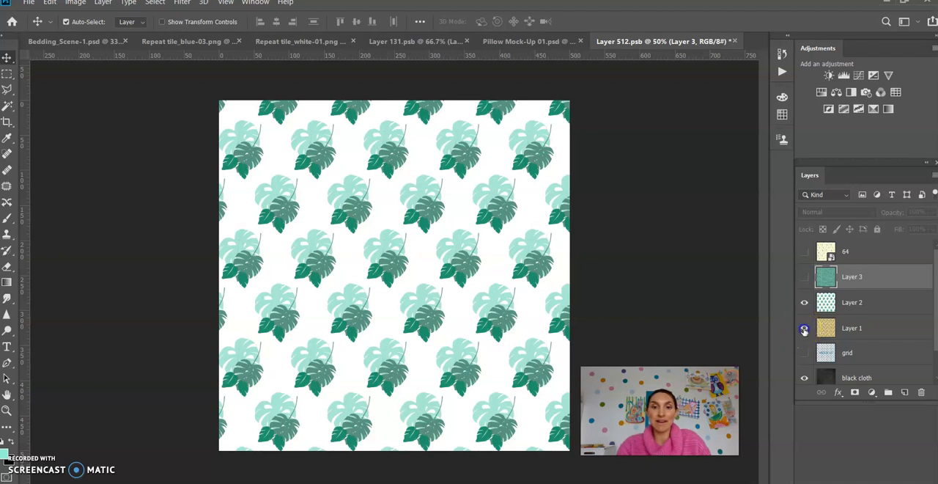
click(804, 355)
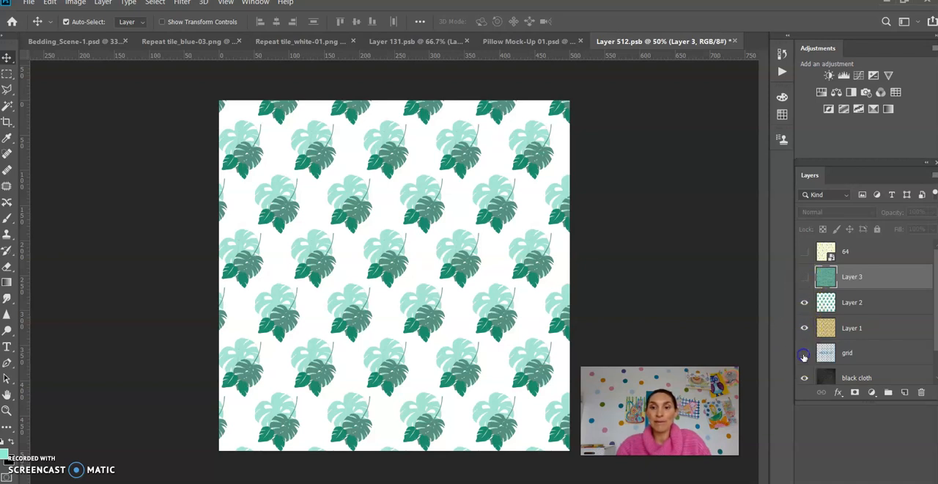
click(804, 302)
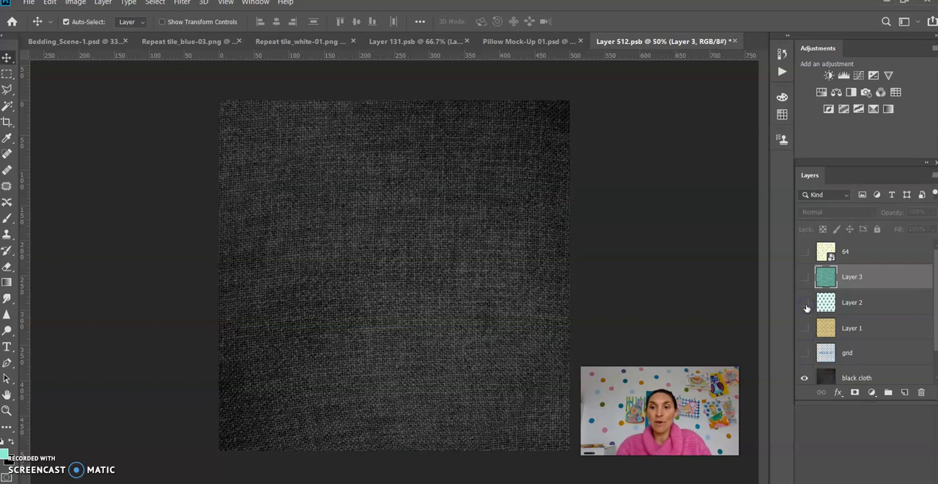
click(805, 303)
click(805, 277)
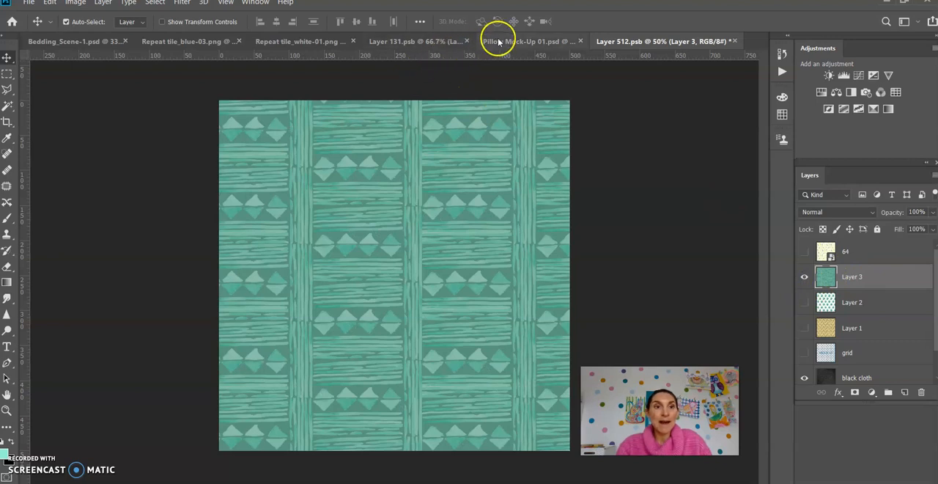
Place the Repeat tile_blue-03.png artwork into Layer 512.psb above Layer 3 and scale it to fill the square canvas.
click(278, 43)
click(184, 41)
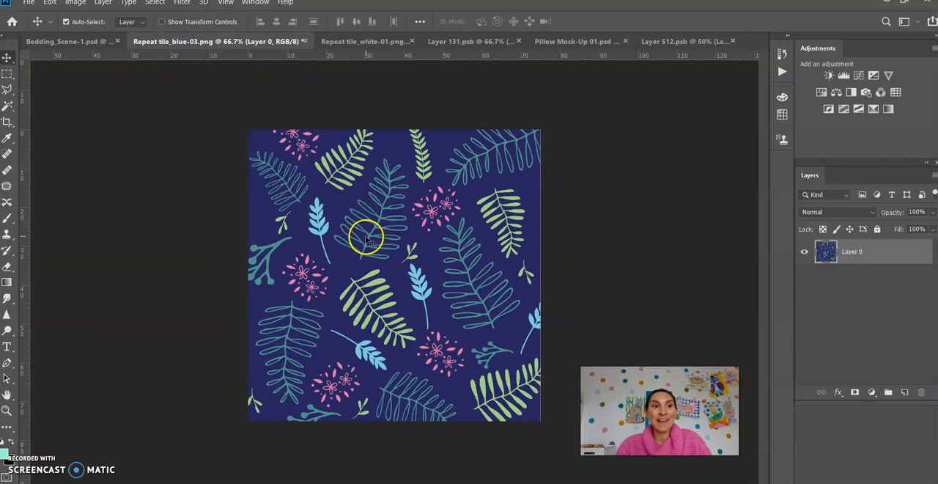
drag(383, 211, 345, 210)
key(ctrl+t)
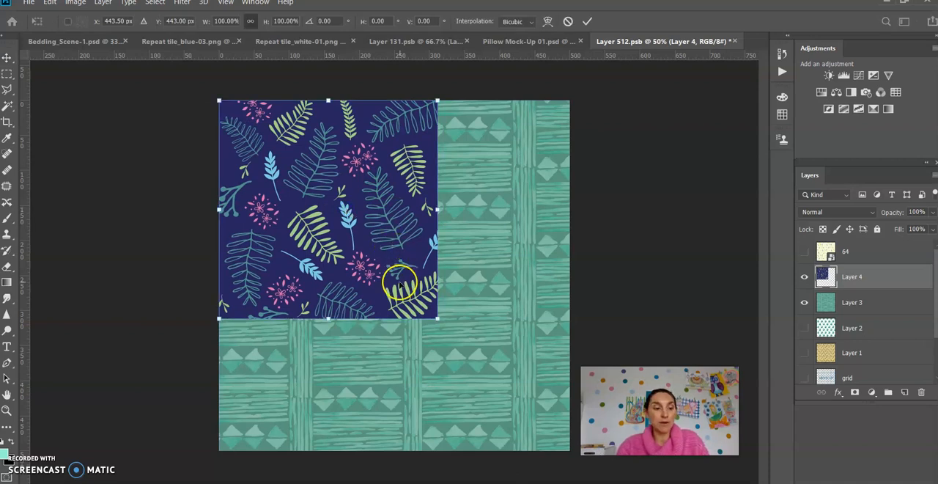
drag(436, 317, 568, 451)
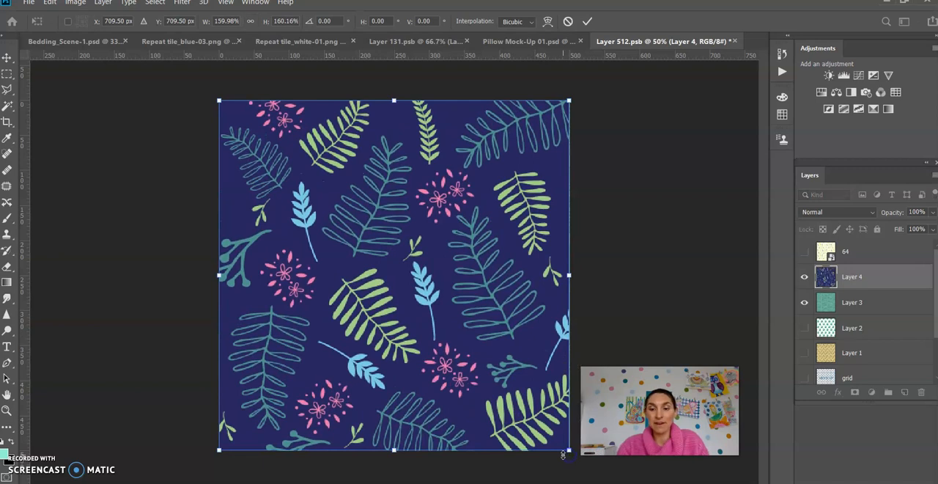
key(Return)
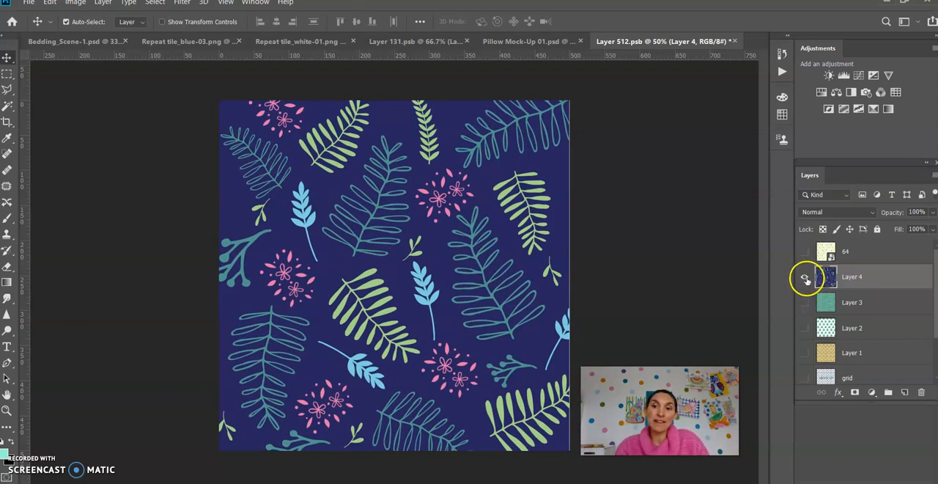
Save Layer 512.psb with Layer 4 as the only visible pattern and switch to Pillow Mock-Up 01.psd.
click(806, 277)
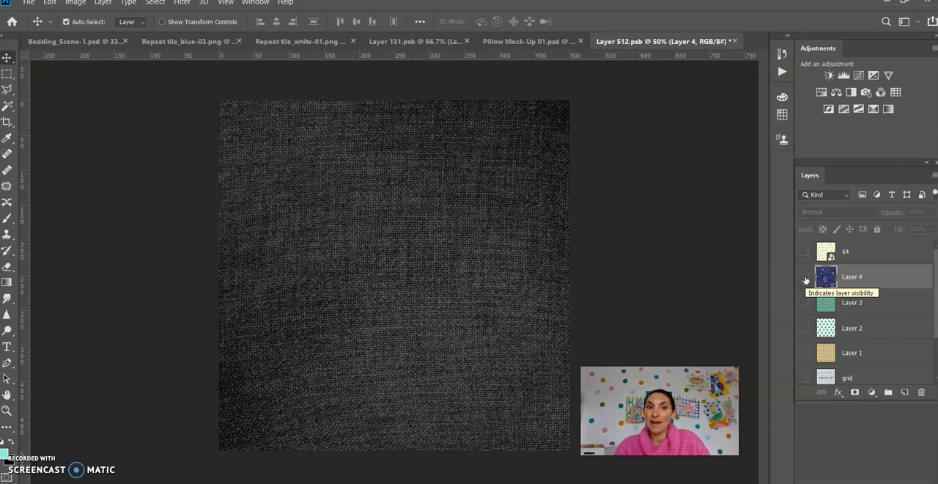
click(806, 279)
click(648, 247)
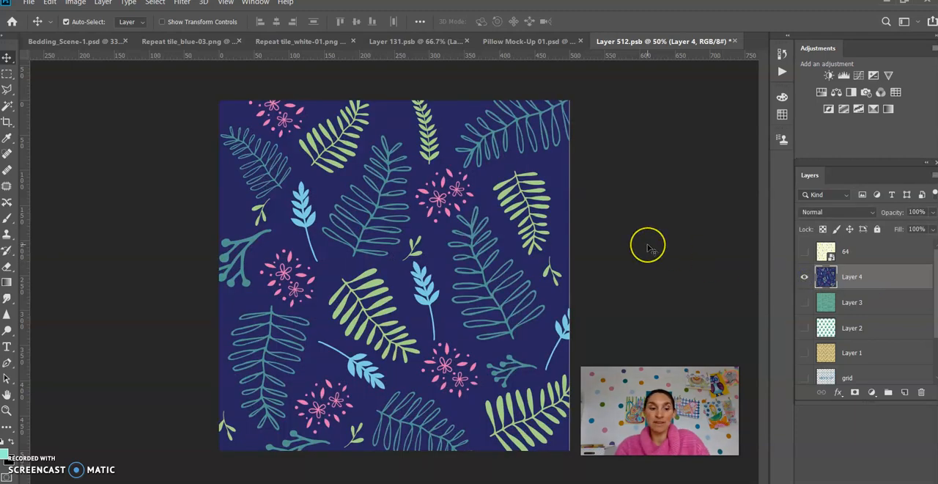
key(ctrl+s)
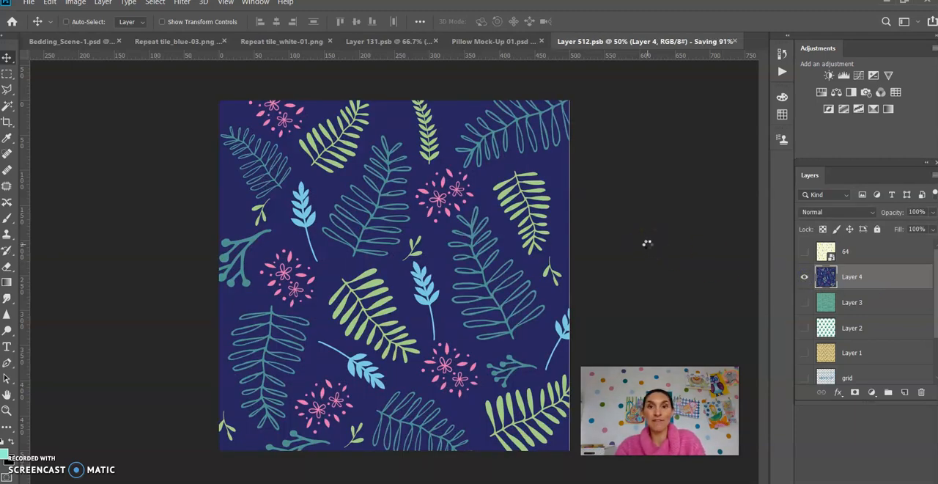
click(524, 42)
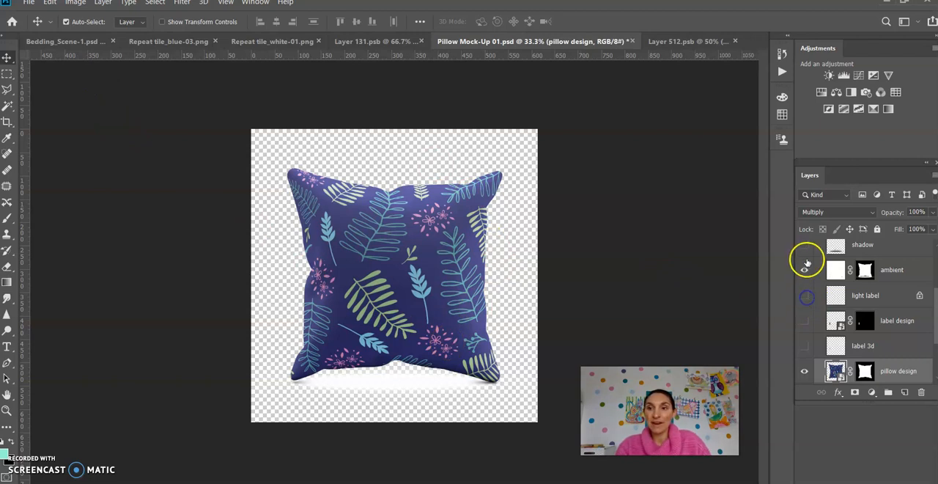
Show the pillow mock-up's shadow layer and preview the label design edit layer, leaving that label layer hidden.
scroll(806, 257, up, 3)
click(804, 344)
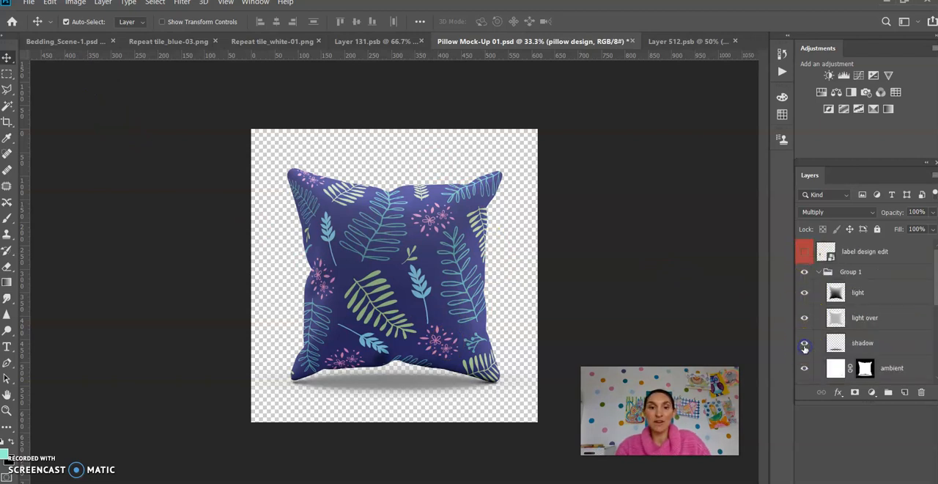
click(805, 253)
click(805, 253)
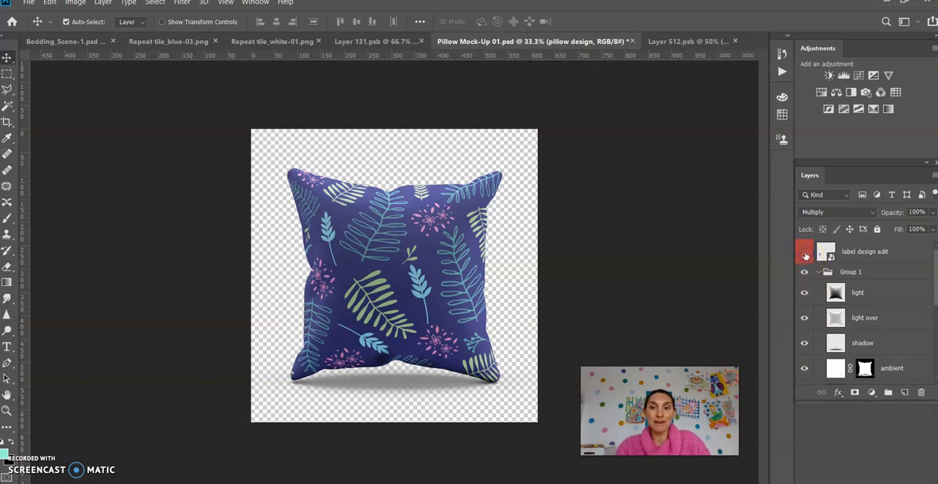
scroll(833, 345, down, 3)
click(29, 3)
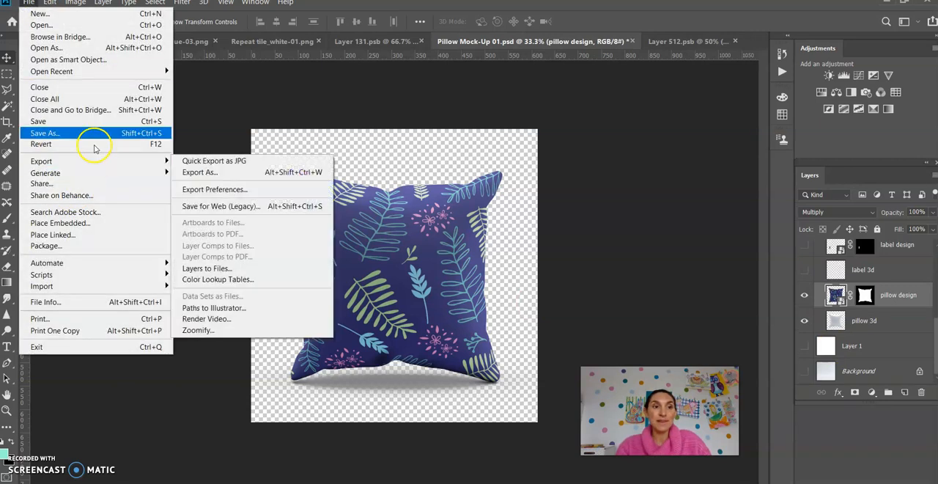
mouse_move(102, 165)
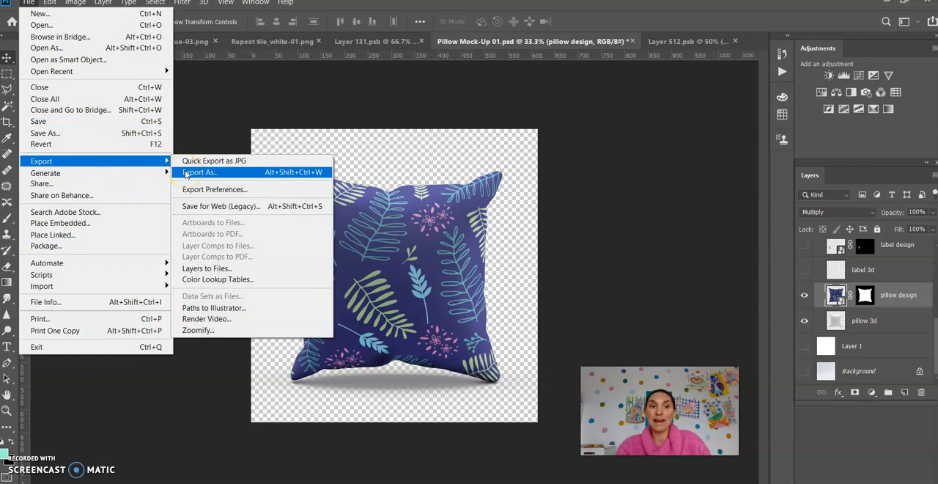
click(412, 151)
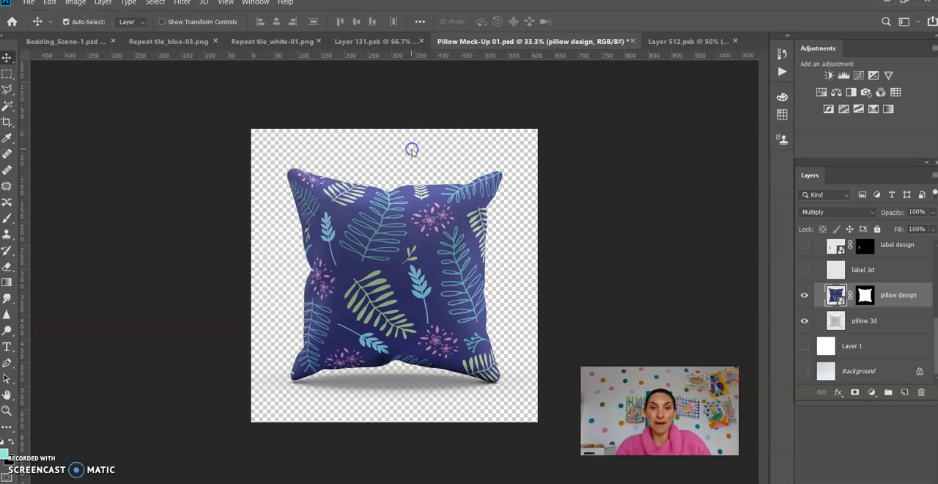